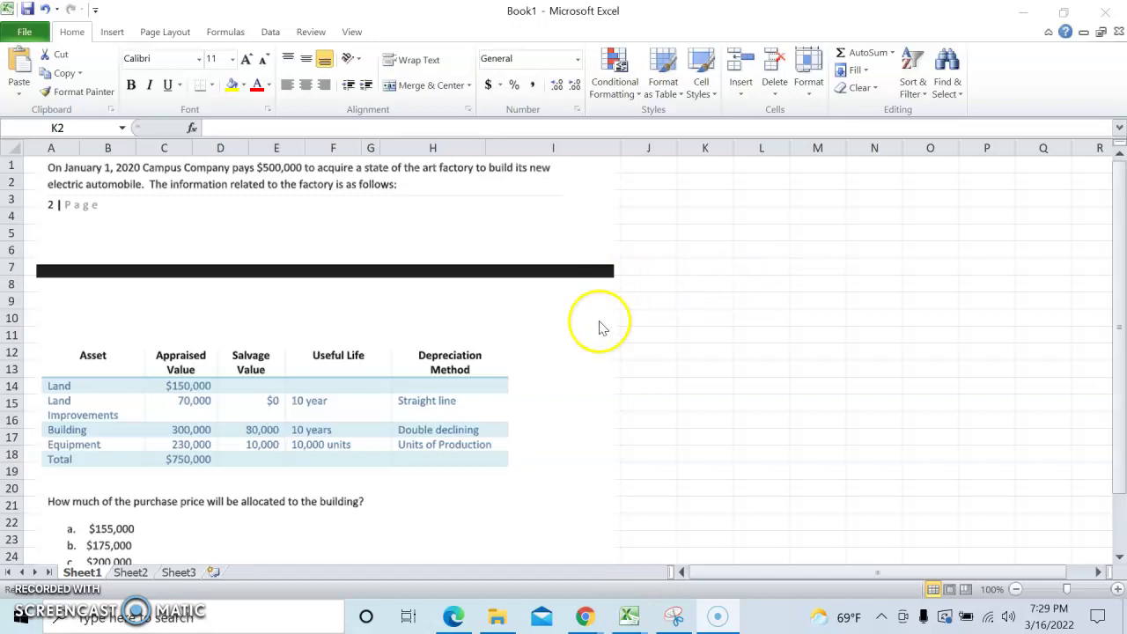
Step: Enter Land with an appraised value of 150000 in K2:L2
{"action": "left_click", "coordinate": [821, 301]}
{"action": "scroll", "coordinate": [822, 299], "scroll_direction": "down", "scroll_amount": 1}
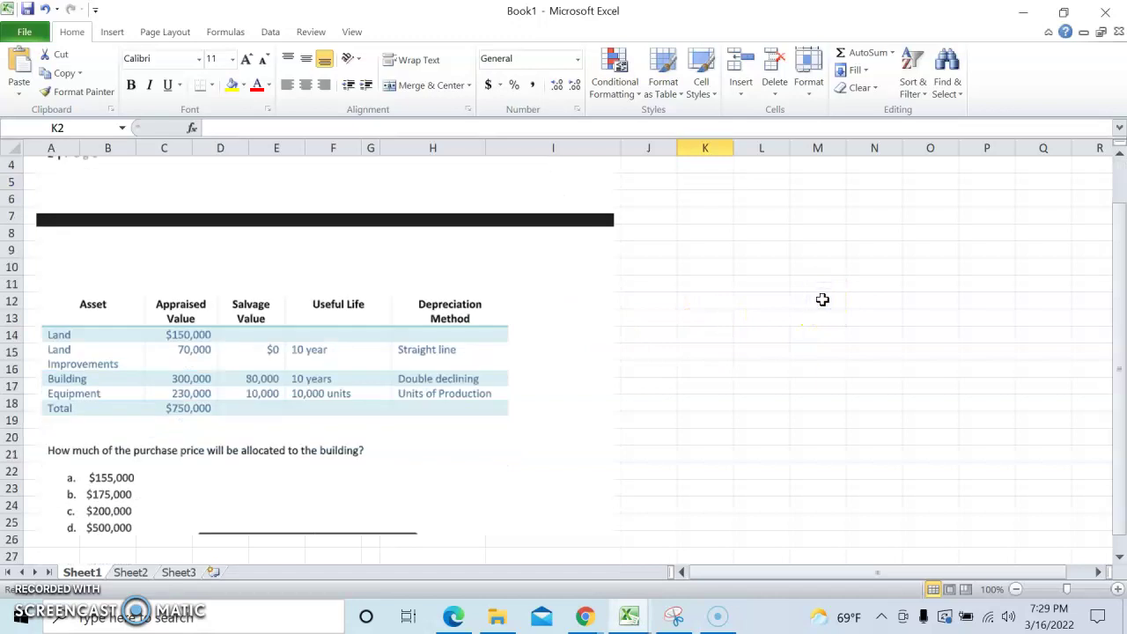
{"action": "scroll", "coordinate": [822, 299], "scroll_direction": "up", "scroll_amount": 1}
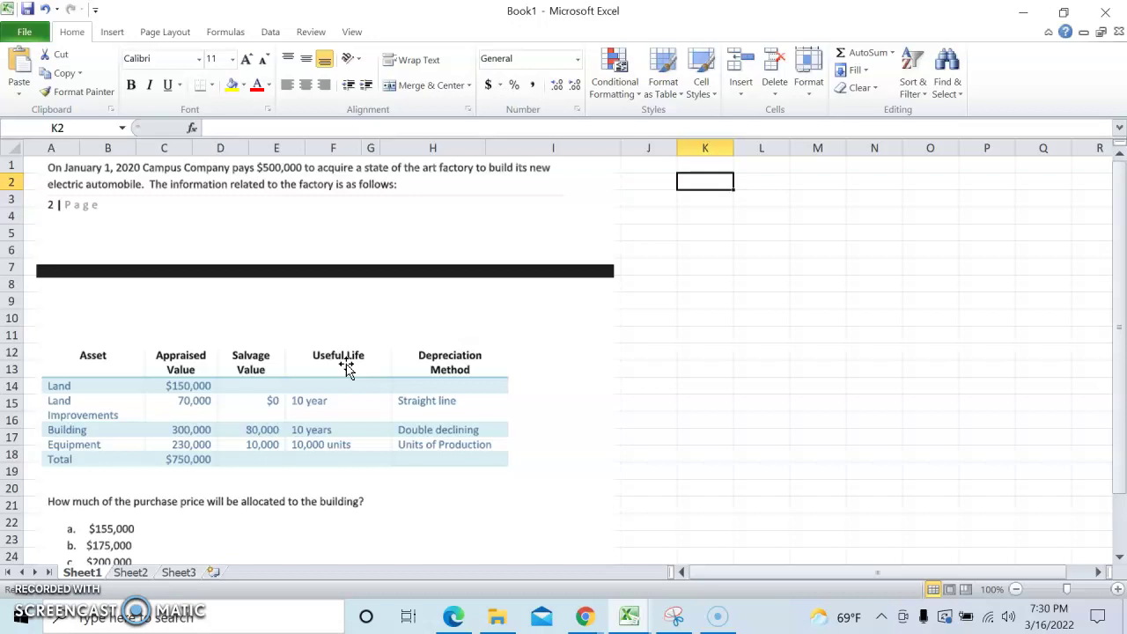
{"action": "type", "text": "Lan"}
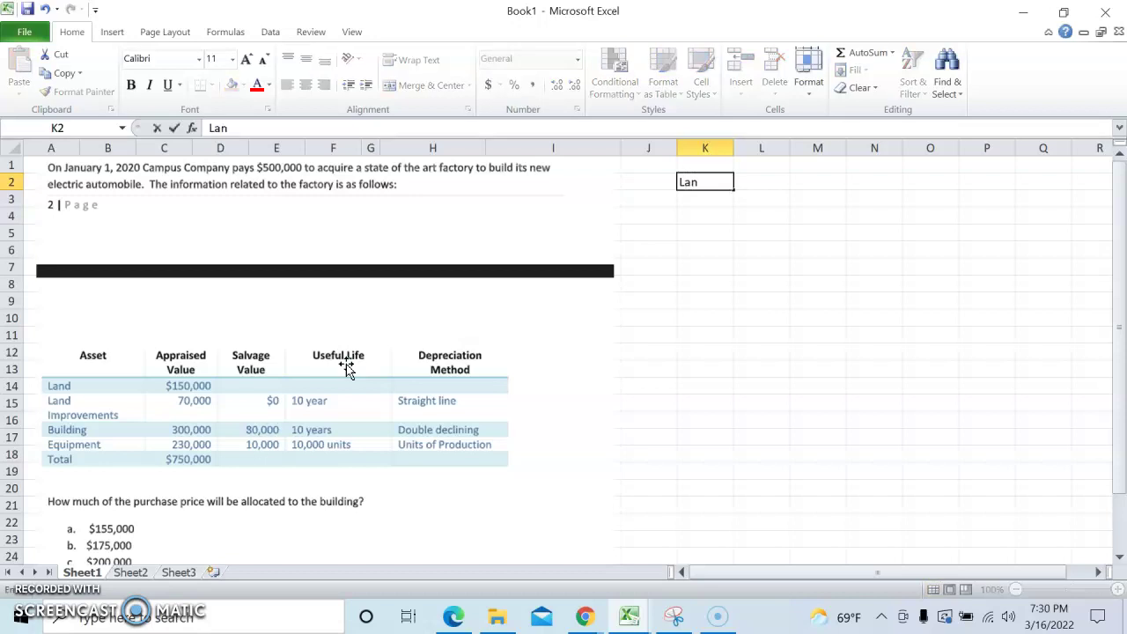
{"action": "type", "text": "d"}
{"action": "key", "text": "Tab"}
{"action": "type", "text": "1500"}
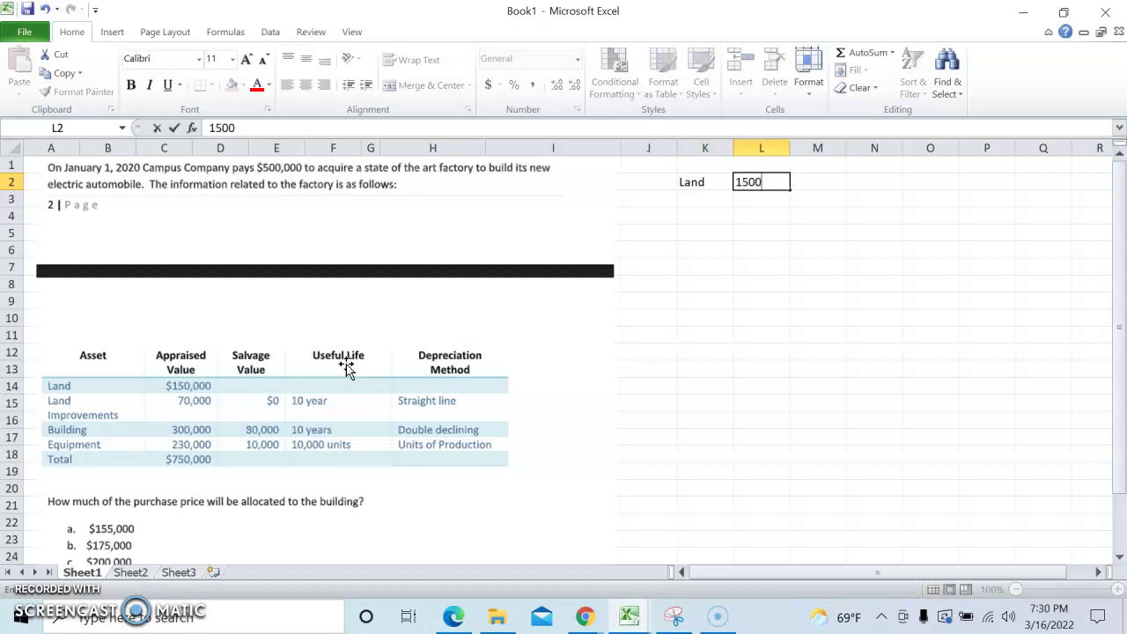
{"action": "type", "text": "00"}
{"action": "key", "text": "Return"}
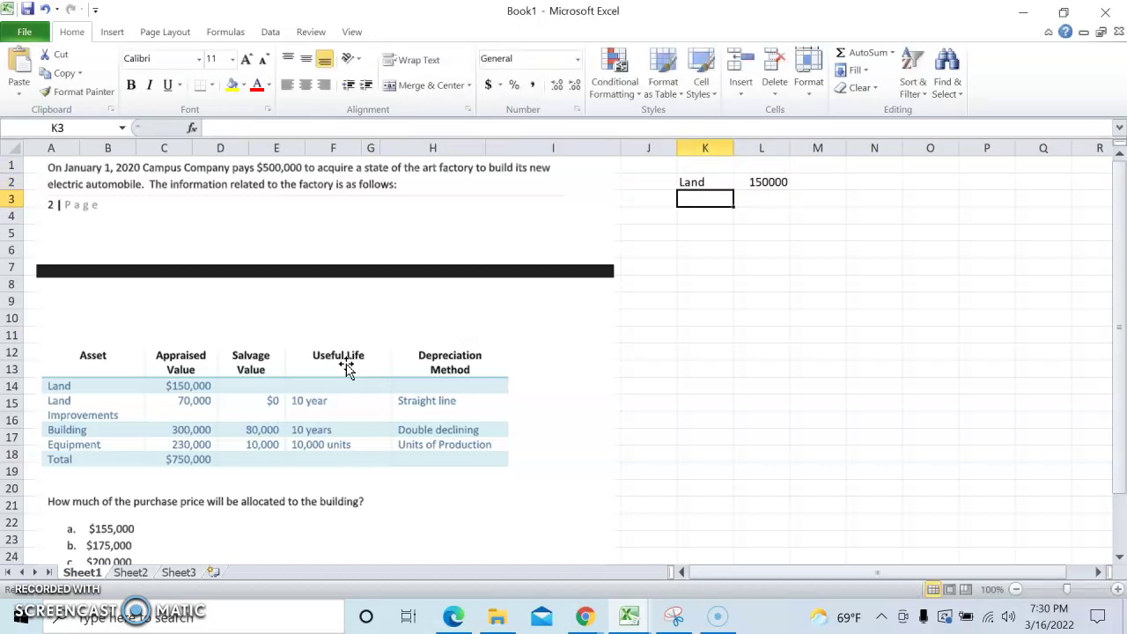
Step: Format L2:L9 in Comma Style with no decimal places
{"action": "left_click_drag", "start_coordinate": [767, 181], "coordinate": [764, 299]}
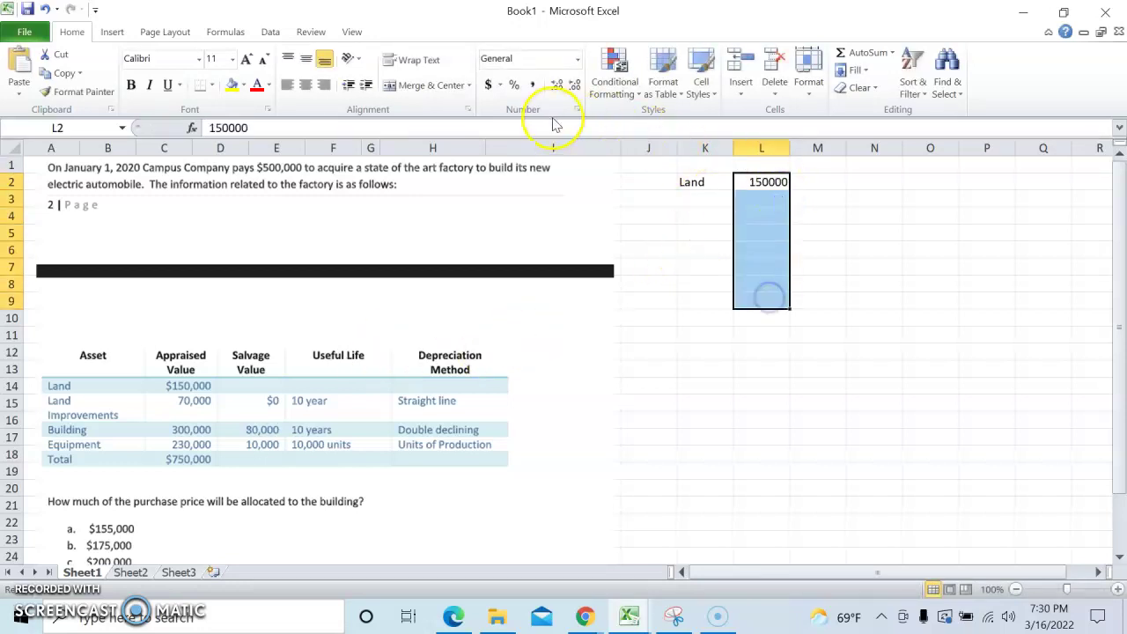
{"action": "left_click", "coordinate": [566, 89]}
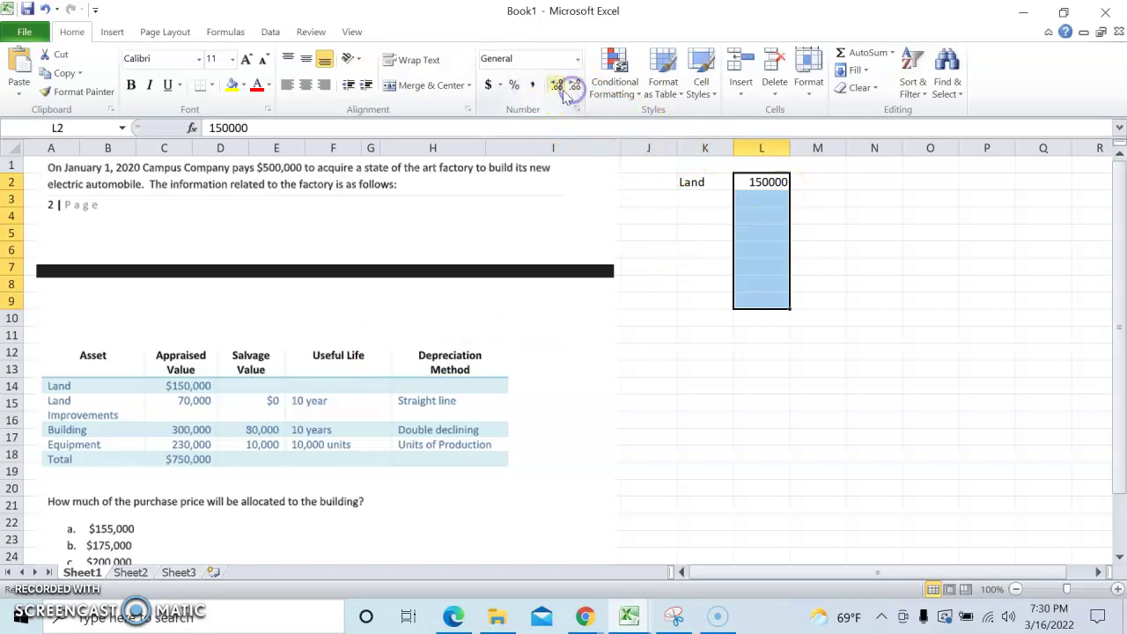
{"action": "left_click", "coordinate": [531, 84]}
{"action": "left_click", "coordinate": [574, 85]}
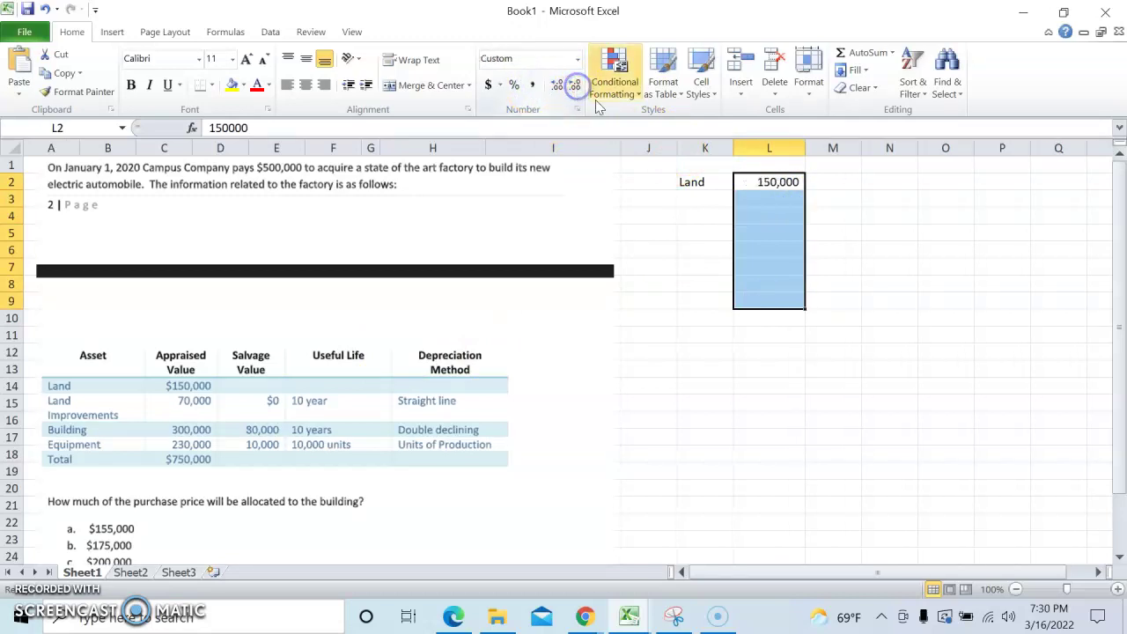
Step: Add Land improvements with a value of 70,000 in row 3
{"action": "left_click", "coordinate": [716, 199]}
{"action": "type", "text": "Land i"}
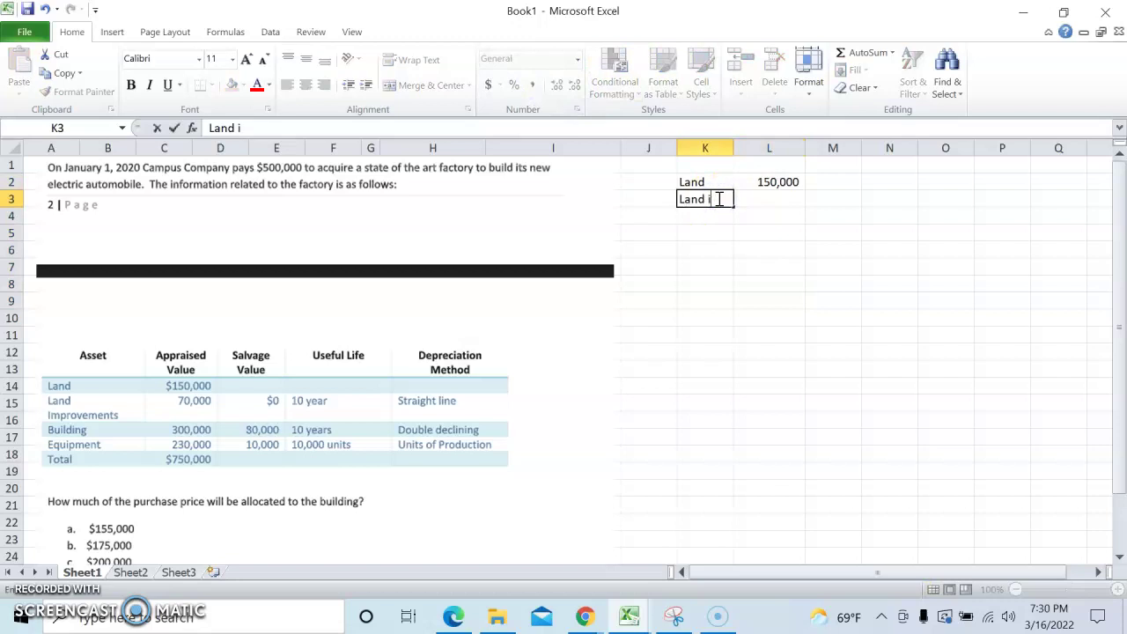
{"action": "type", "text": "mor"}
{"action": "key", "text": "BackSpace"}
{"action": "key", "text": "BackSpace"}
{"action": "type", "text": "proveme"}
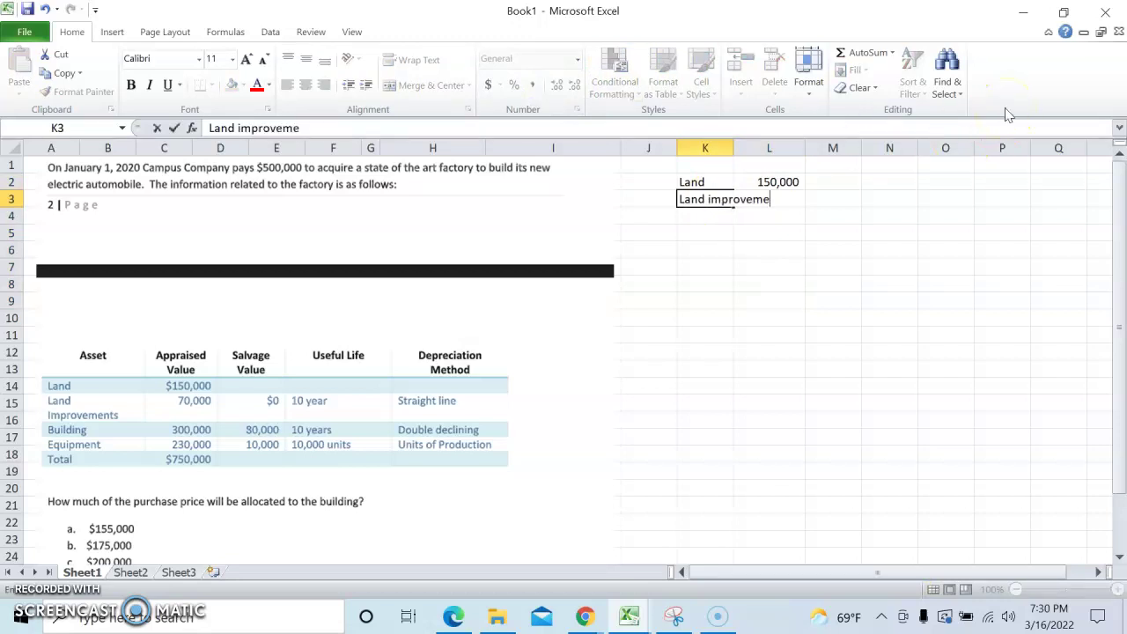
{"action": "type", "text": "nts"}
{"action": "key", "text": "Tab"}
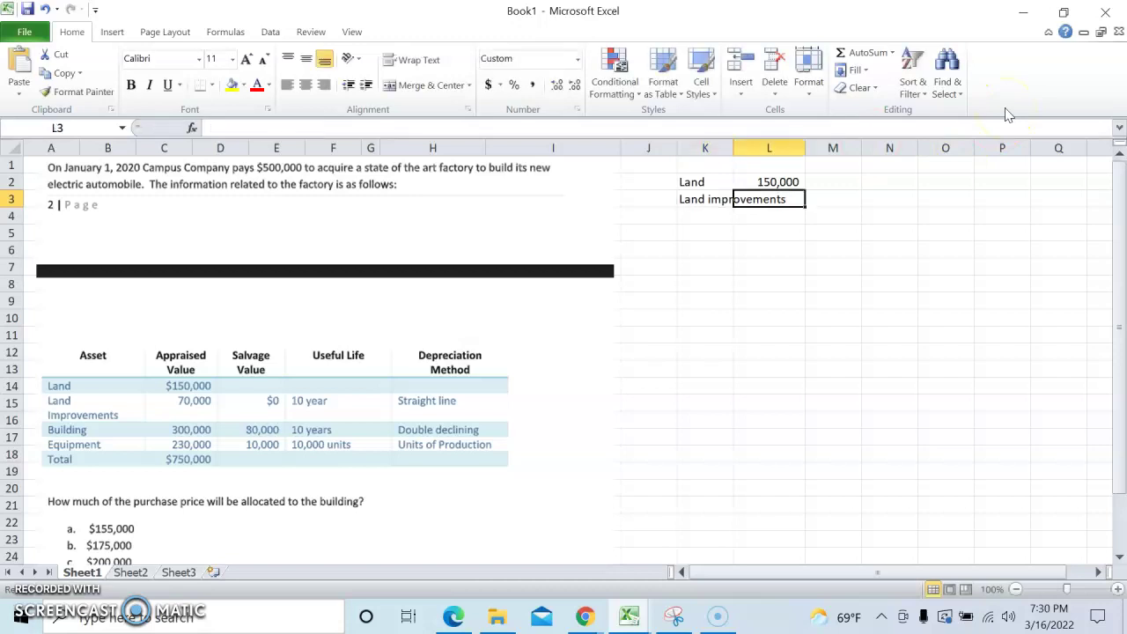
{"action": "type", "text": "70,000"}
{"action": "key", "text": "Down"}
Step: Add Building with a value of 300,000 in row 4
{"action": "key", "text": "Left"}
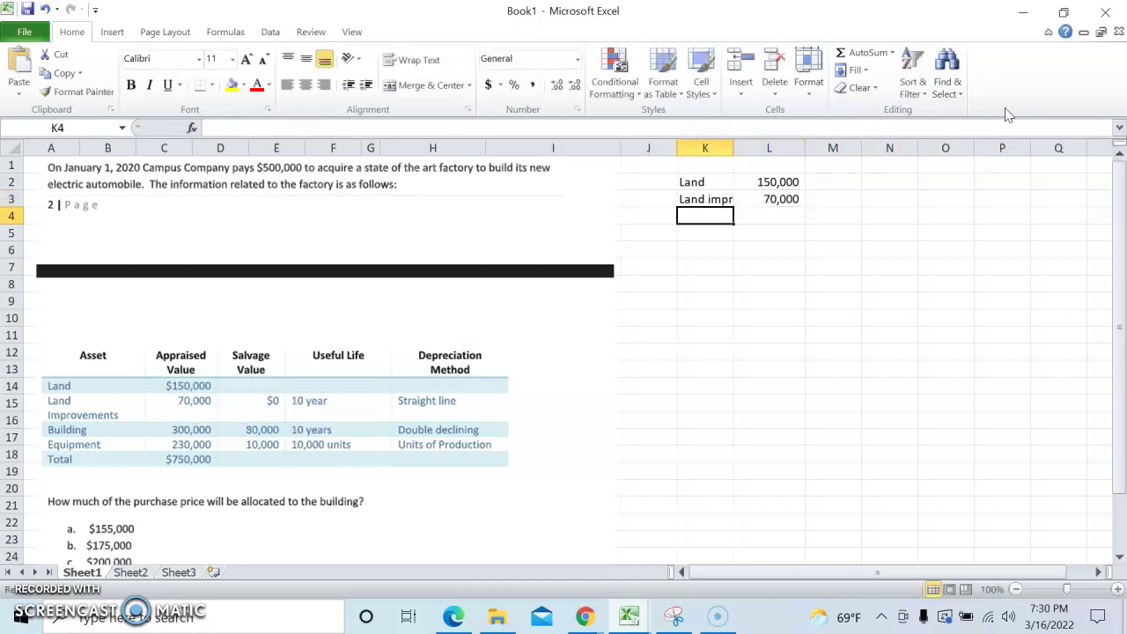
{"action": "type", "text": "Building"}
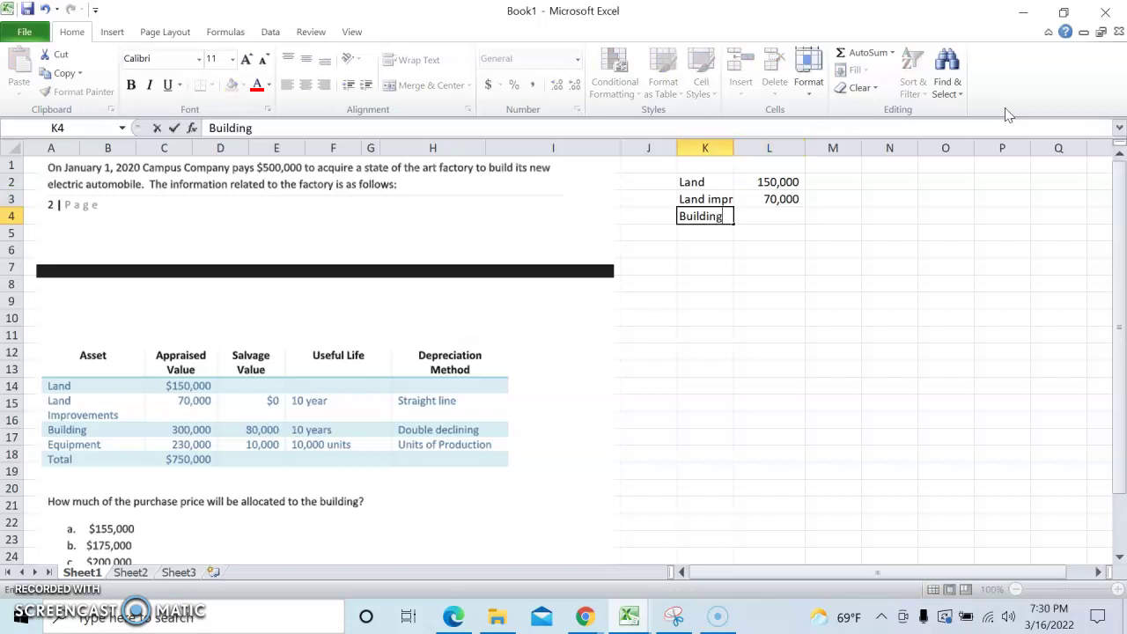
{"action": "key", "text": "Tab"}
{"action": "type", "text": "3000"}
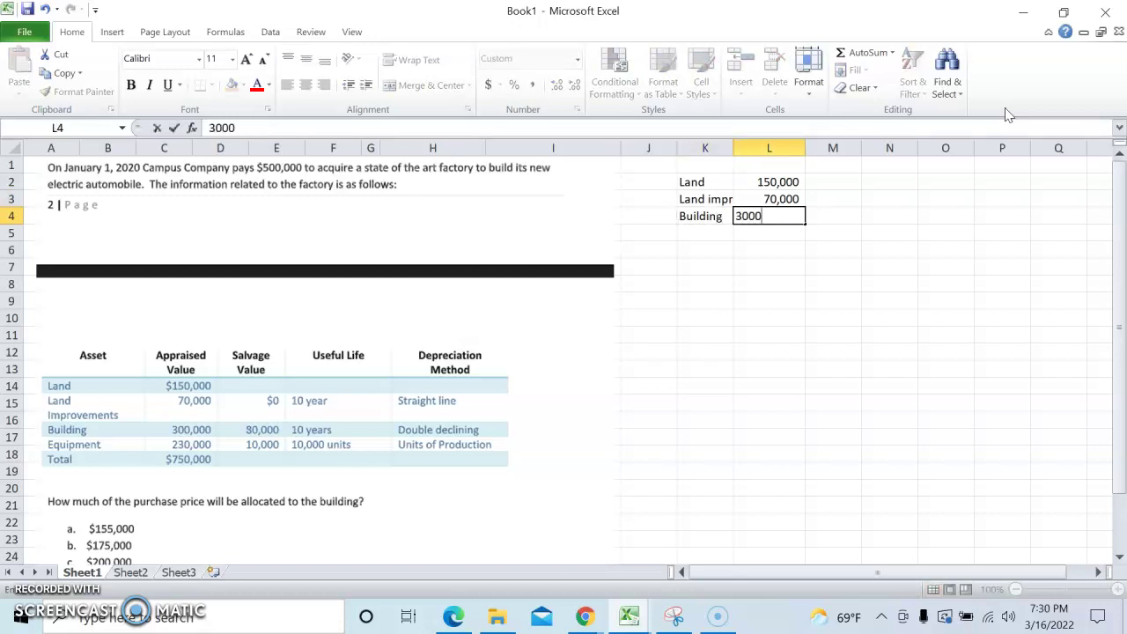
{"action": "type", "text": "00"}
{"action": "key", "text": "Return"}
Step: Add Equipment at 230,000 in row 5 and a Total label in K6
{"action": "key", "text": "Left"}
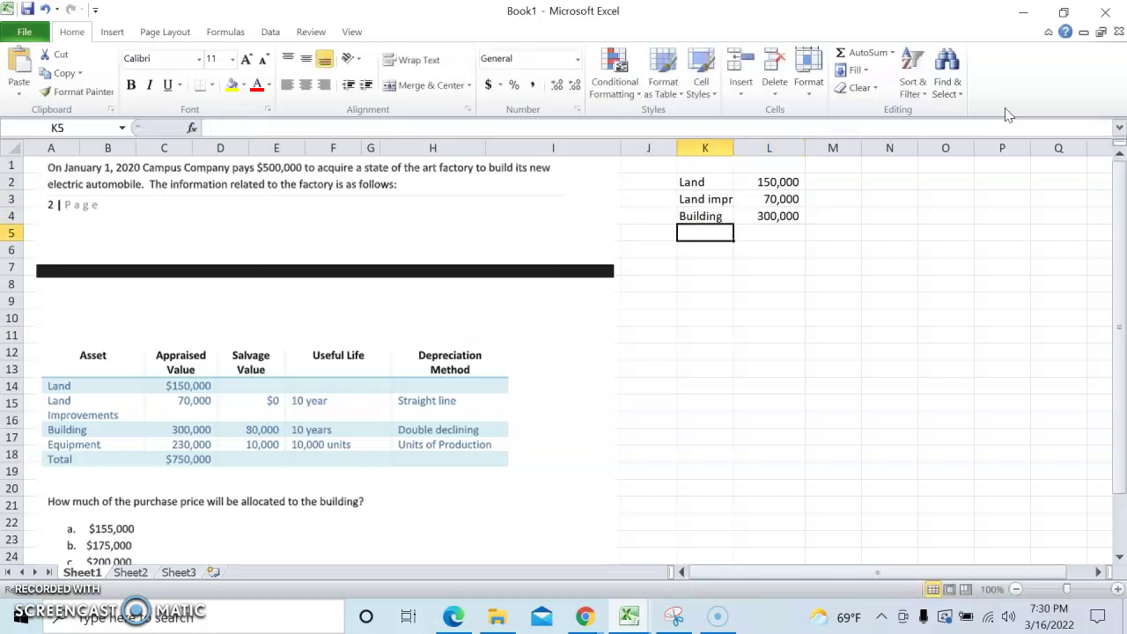
{"action": "type", "text": "Equipmen"}
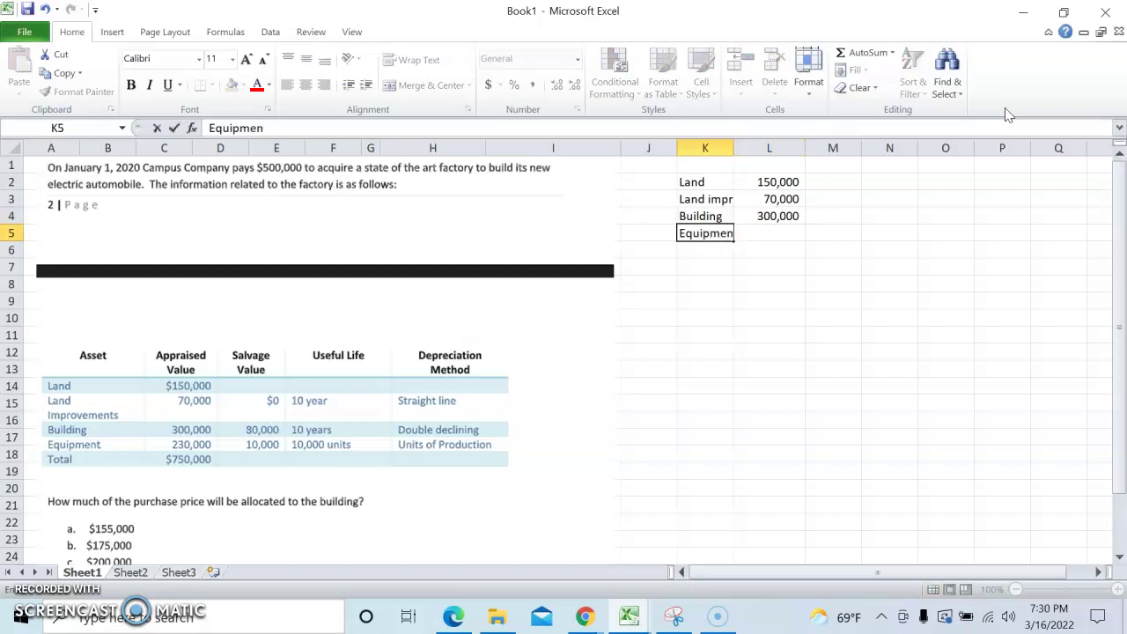
{"action": "type", "text": "t"}
{"action": "key", "text": "Right"}
{"action": "type", "text": "23"}
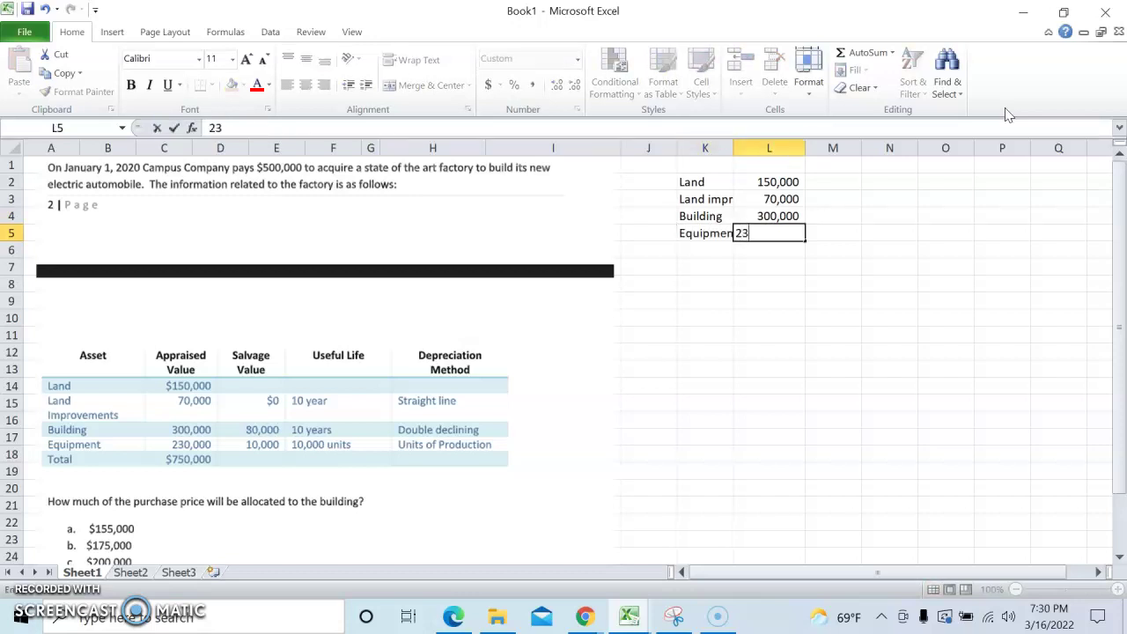
{"action": "type", "text": "0000"}
{"action": "key", "text": "Return"}
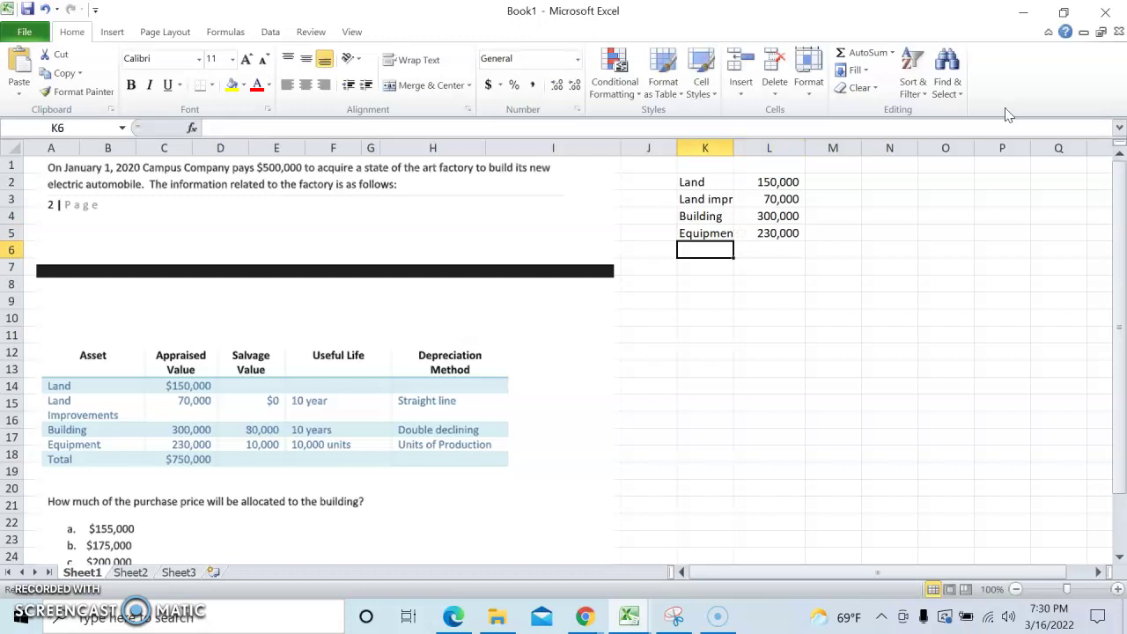
{"action": "type", "text": "Total"}
{"action": "key", "text": "Right"}
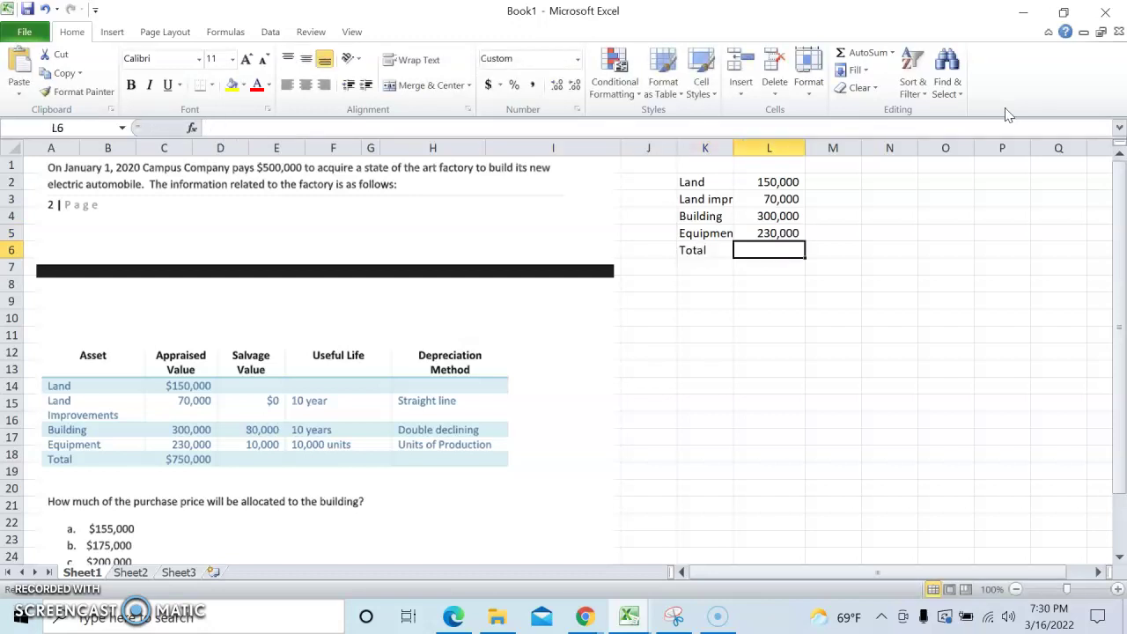
Step: Total L2:L5 with =SUM(L2:L5) in L6, giving 750,000, and widen column K
{"action": "type", "text": "=sum"}
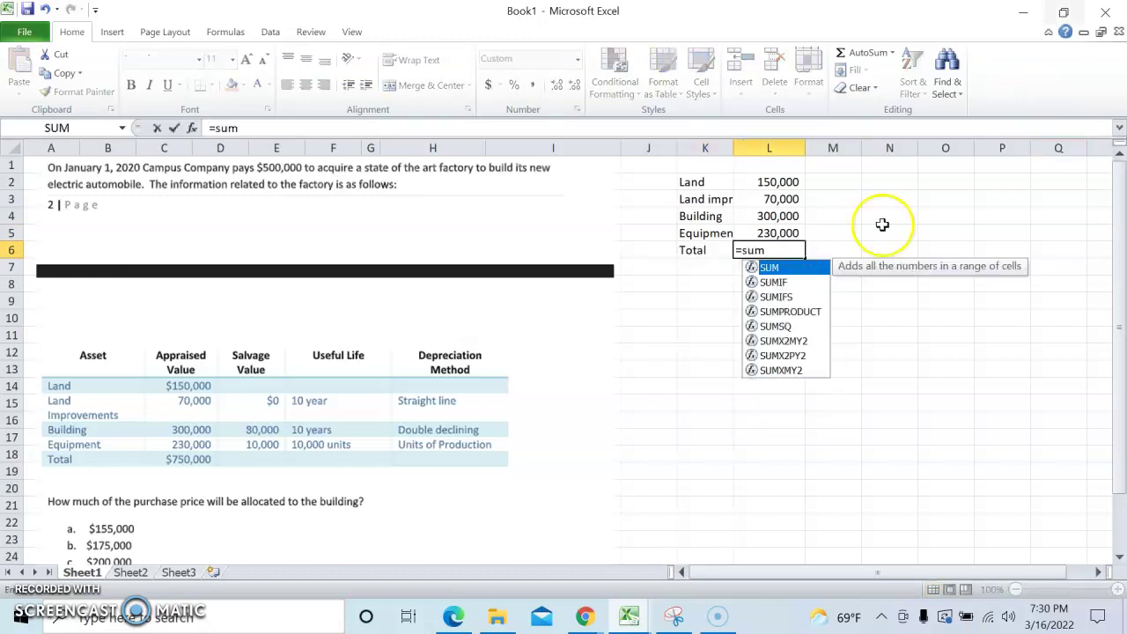
{"action": "double_click", "coordinate": [804, 267]}
{"action": "left_click_drag", "start_coordinate": [780, 182], "coordinate": [782, 233]}
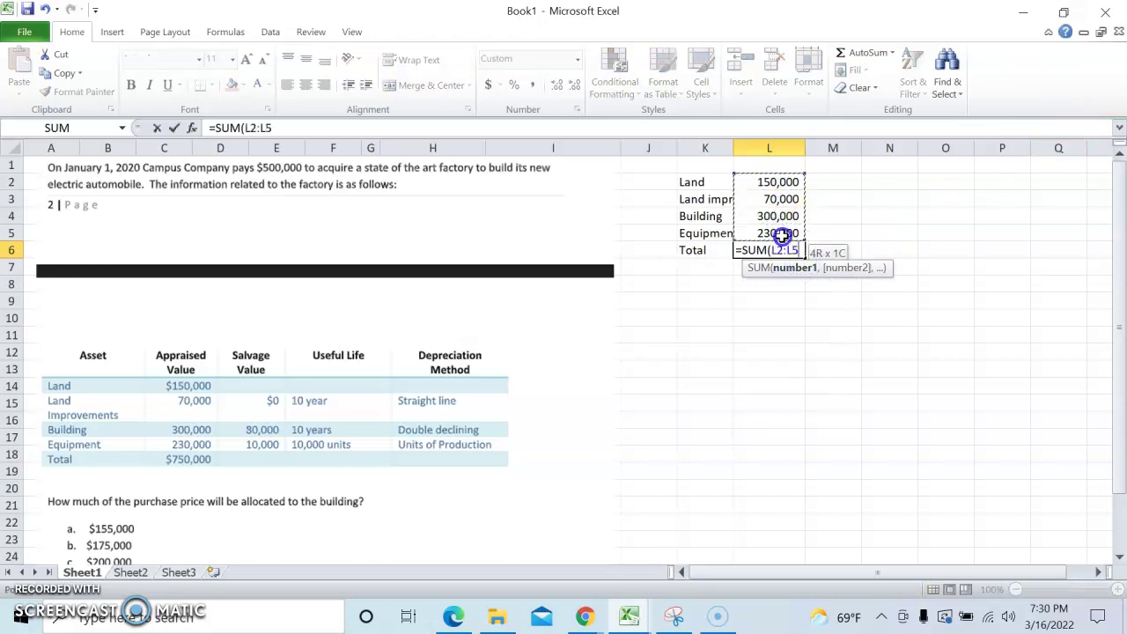
{"action": "key", "text": "Return"}
{"action": "left_click_drag", "start_coordinate": [733, 148], "coordinate": [788, 148]}
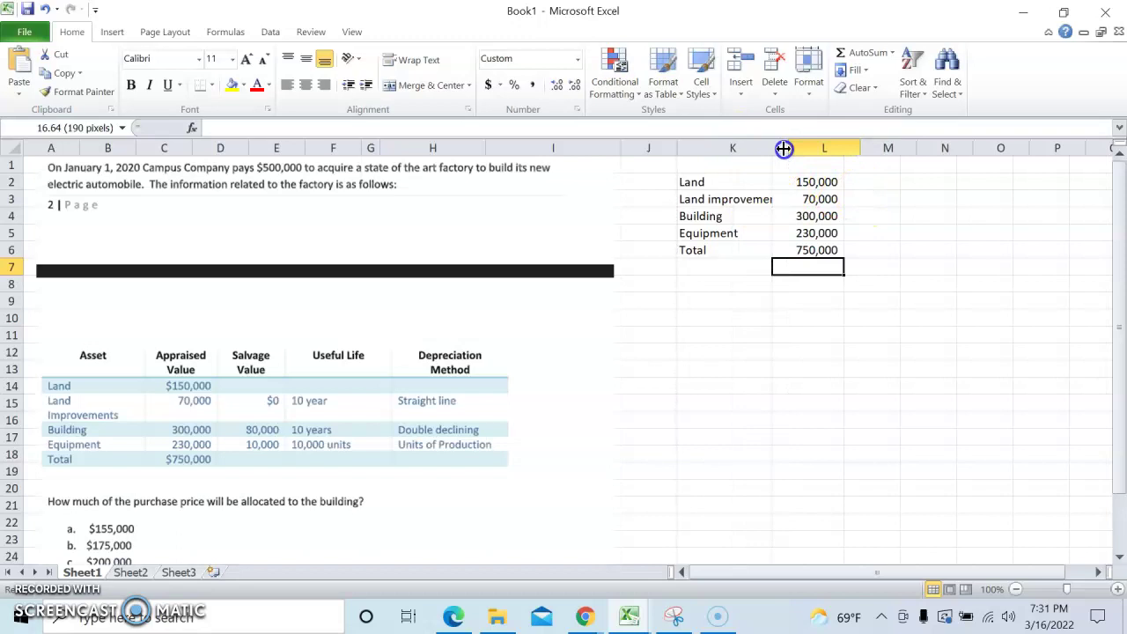
{"action": "left_click", "coordinate": [869, 181]}
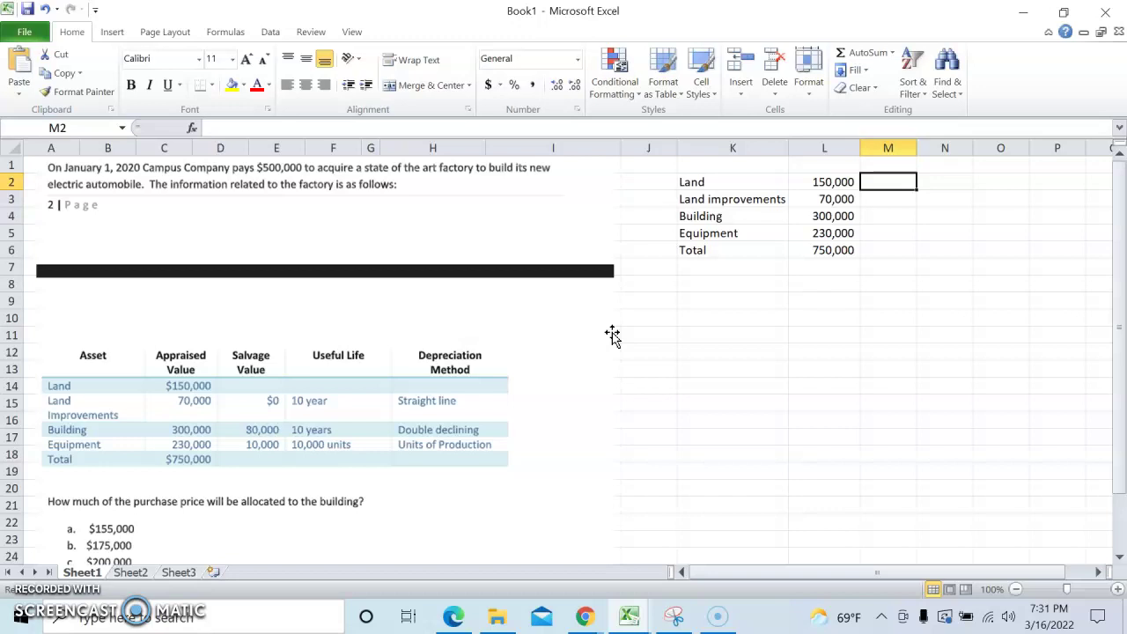
Step: Enter the Land share formula =L2/$L$6 in M2, showing 0.2
{"action": "type", "text": "="}
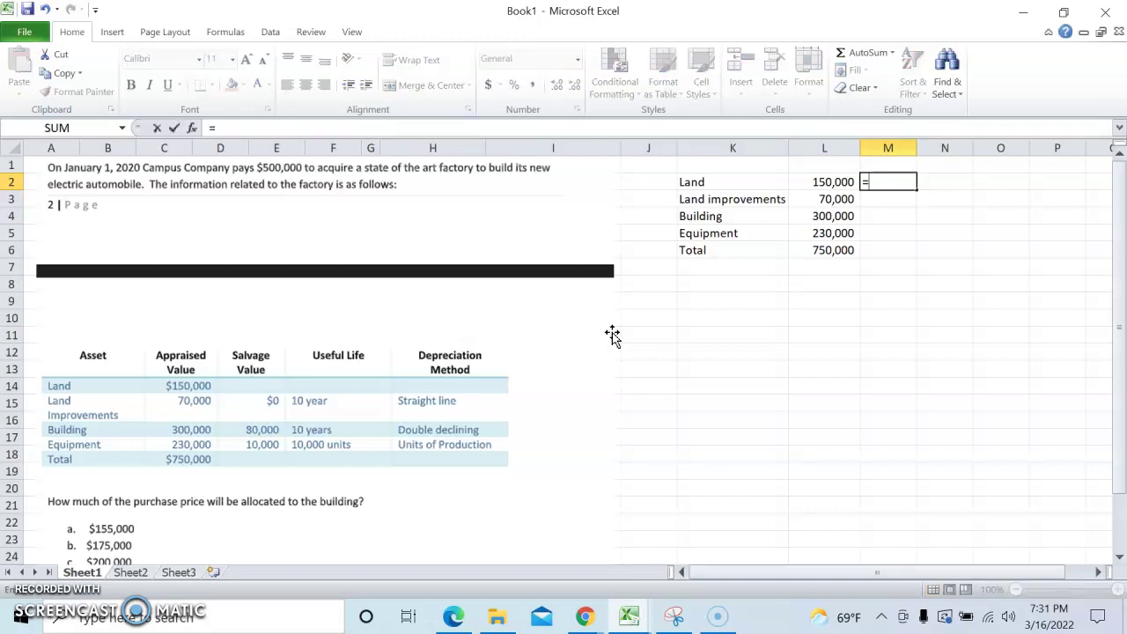
{"action": "left_click", "coordinate": [819, 182]}
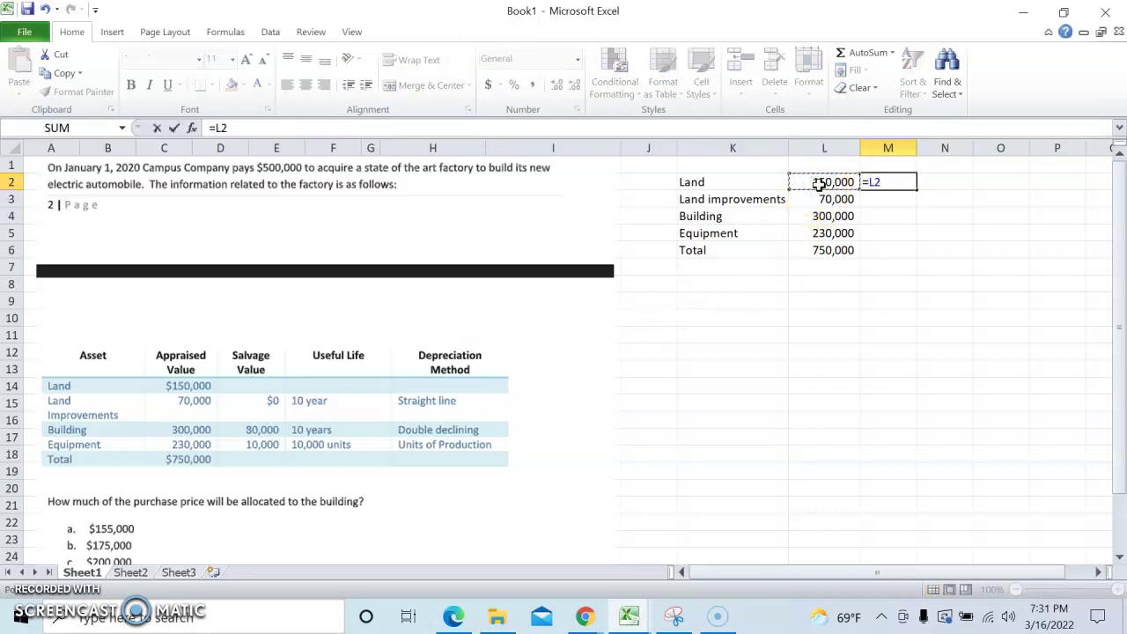
{"action": "type", "text": "/"}
{"action": "left_click", "coordinate": [841, 249]}
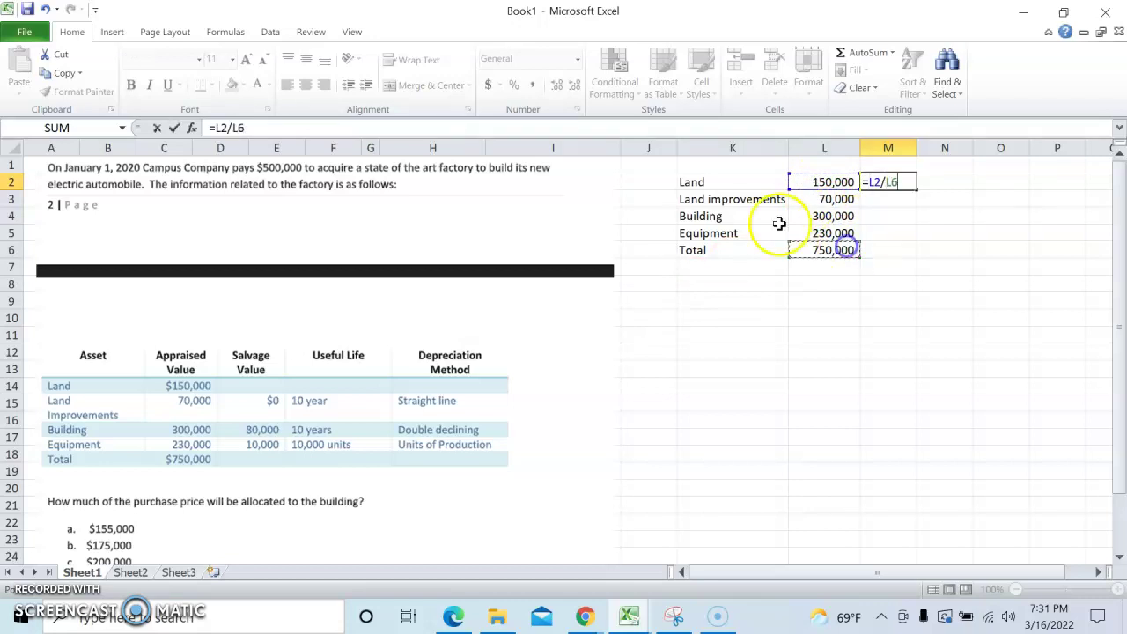
{"action": "left_click", "coordinate": [245, 127]}
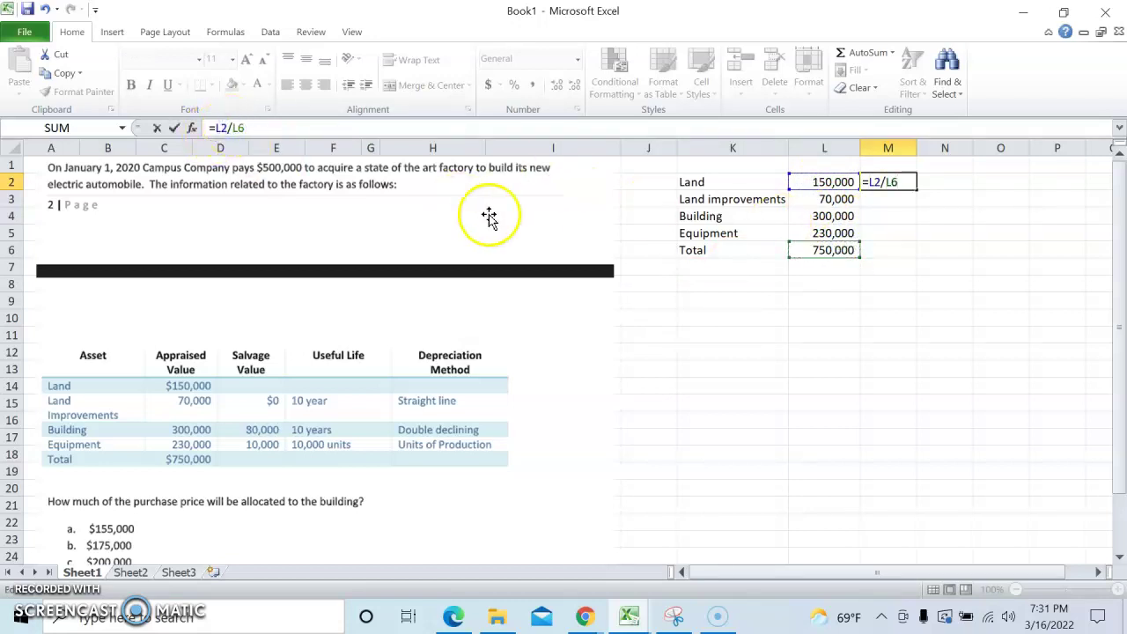
{"action": "type", "text": "$"}
{"action": "key", "text": "Right"}
{"action": "type", "text": "$"}
{"action": "key", "text": "Return"}
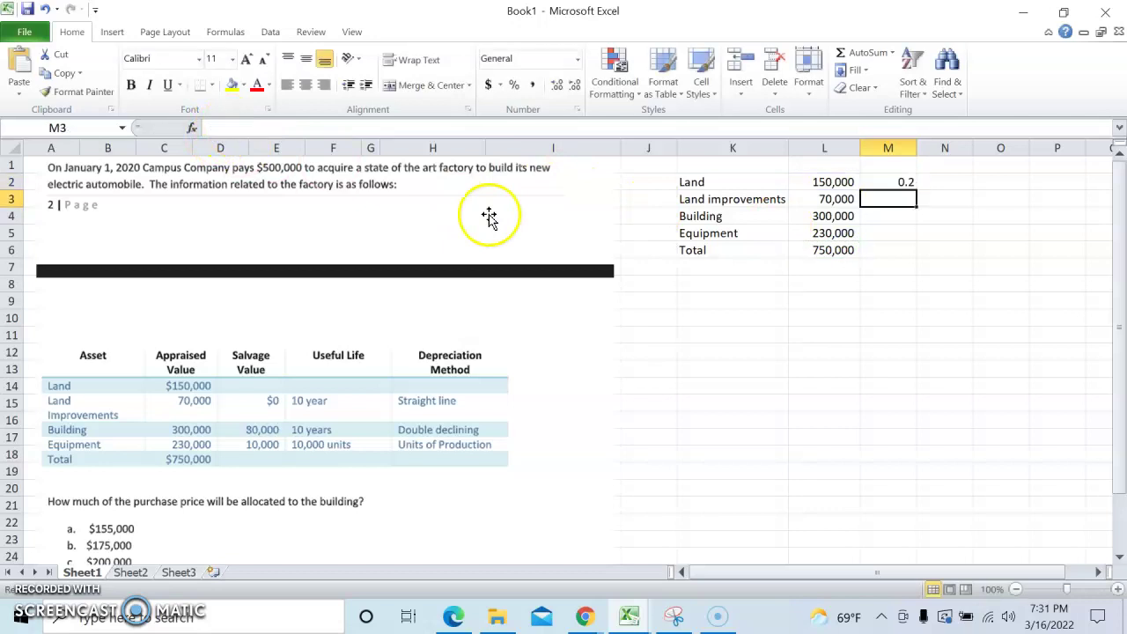
Step: Fill the share formula down to M5 and check the copied formula in M3
{"action": "left_click", "coordinate": [896, 182]}
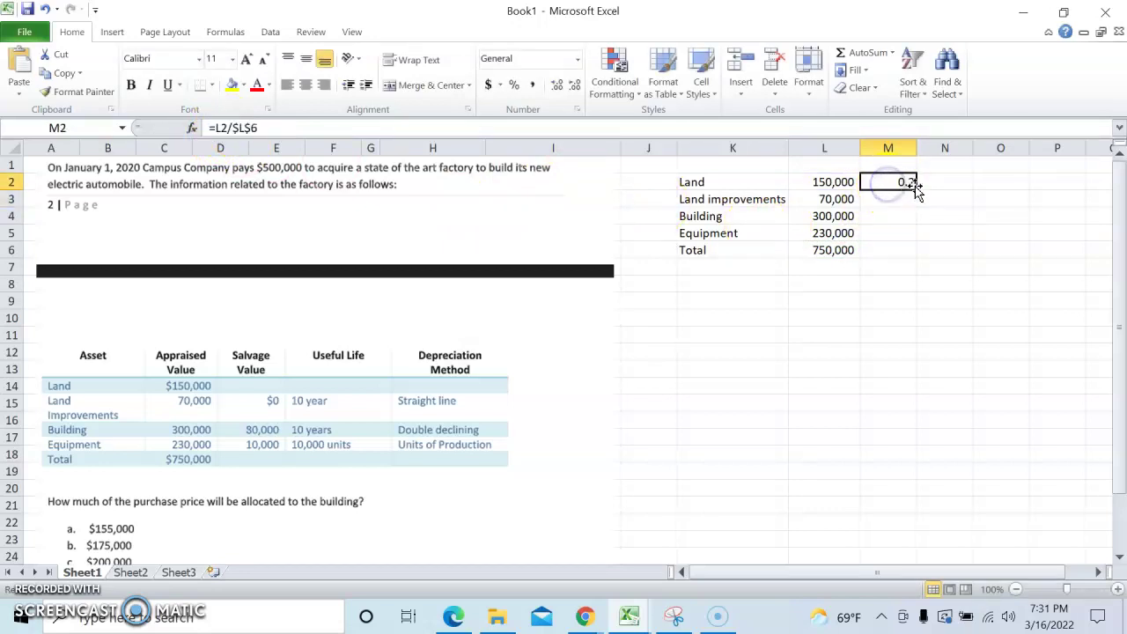
{"action": "left_click_drag", "start_coordinate": [916, 188], "coordinate": [915, 239]}
{"action": "double_click", "coordinate": [898, 200]}
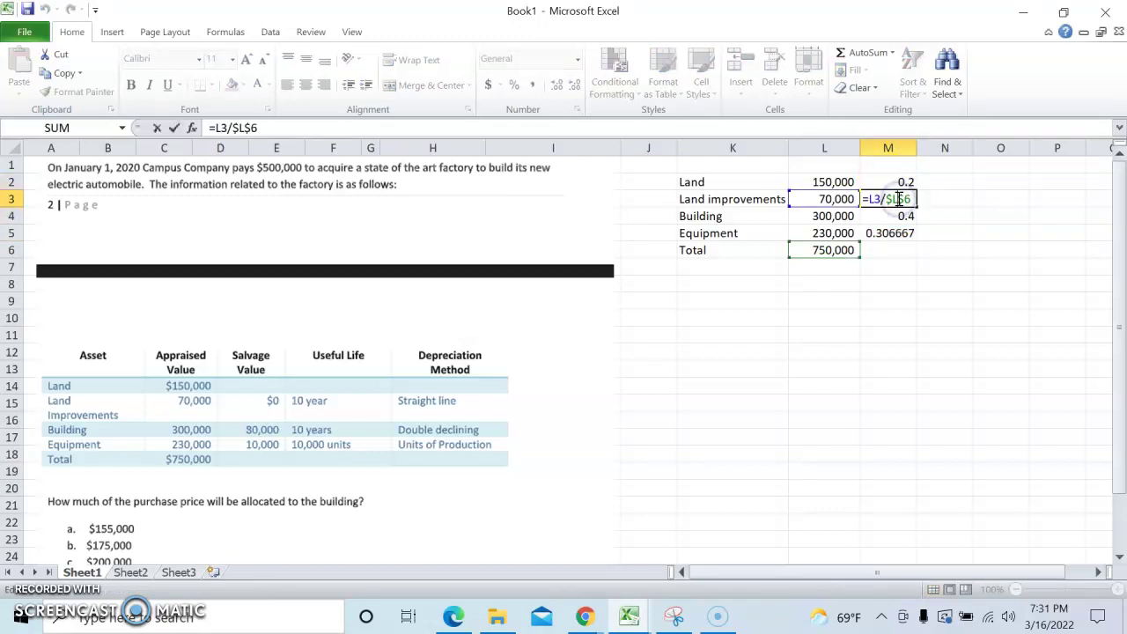
{"action": "key", "text": "Escape"}
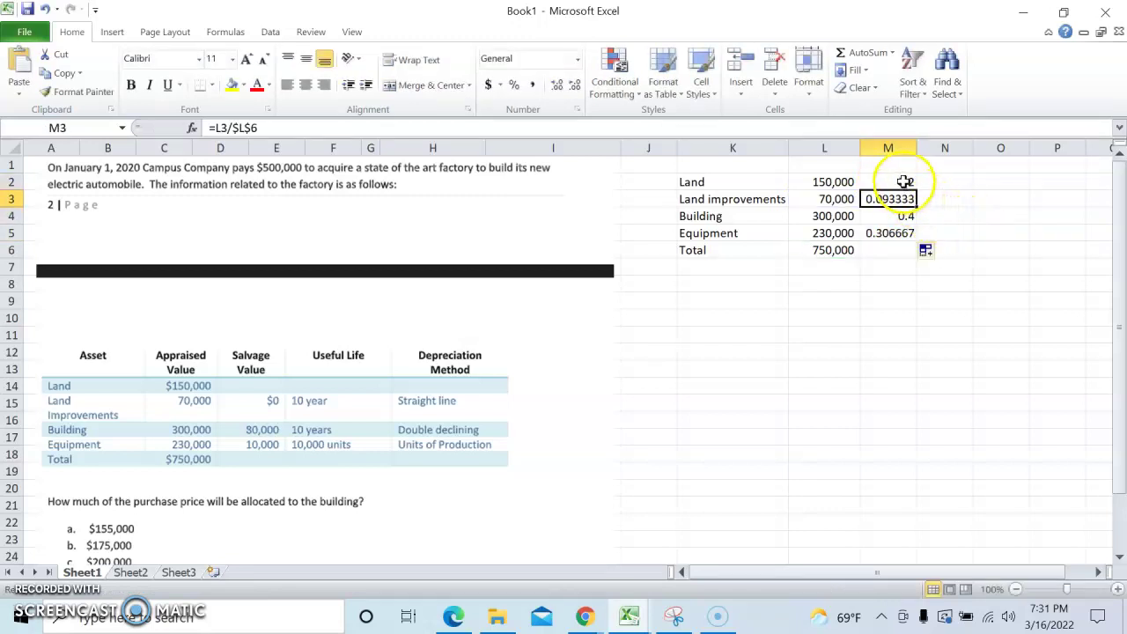
Step: Format M2:M5 as whole-number percentages: 20%, 9%, 40% and 31%
{"action": "left_click_drag", "start_coordinate": [898, 181], "coordinate": [894, 232]}
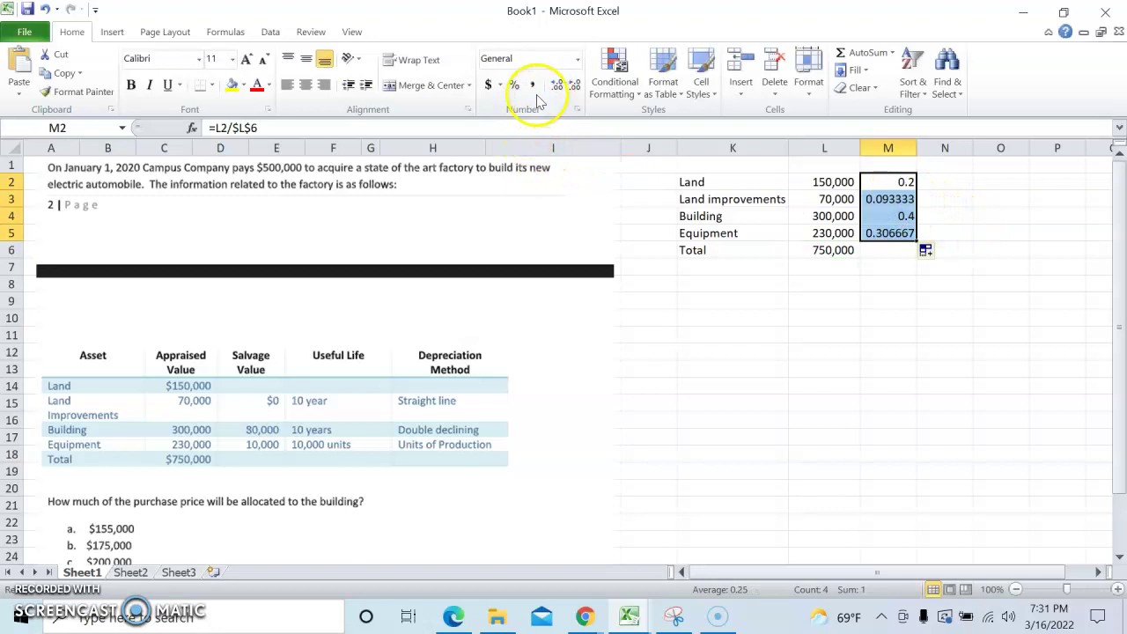
{"action": "left_click", "coordinate": [578, 59]}
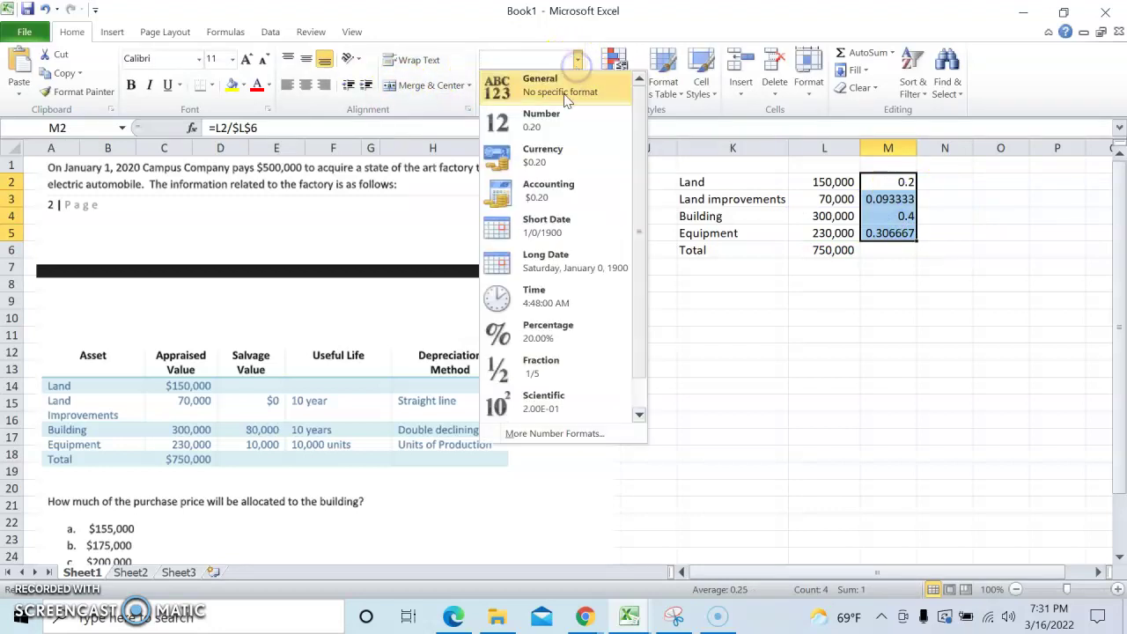
{"action": "left_click", "coordinate": [590, 327]}
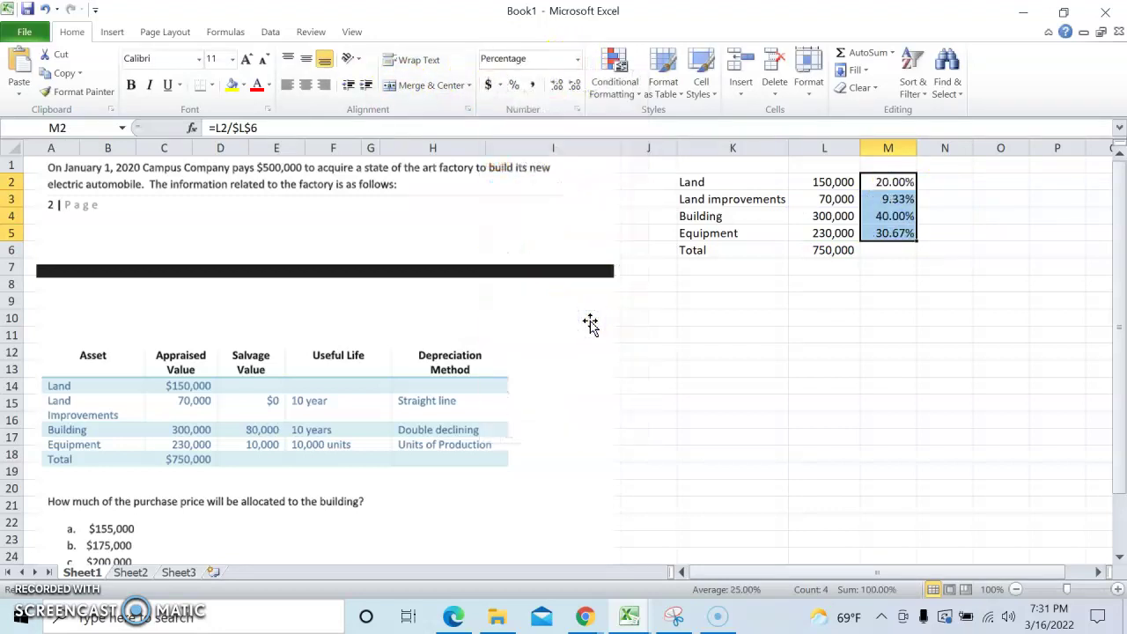
{"action": "double_click", "coordinate": [878, 233]}
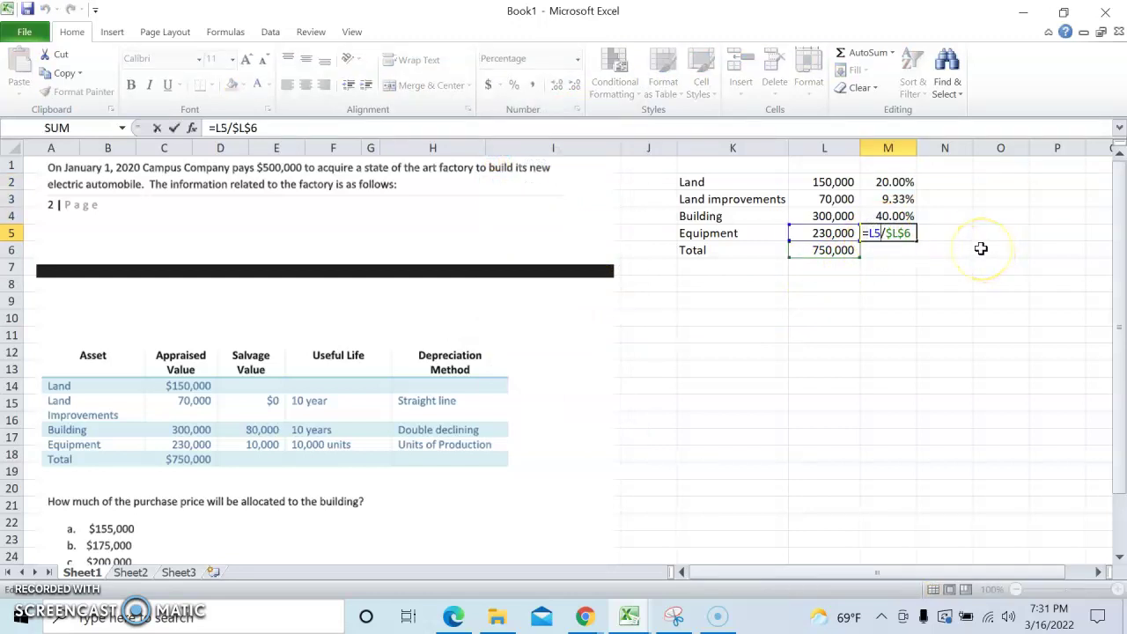
{"action": "key", "text": "Escape"}
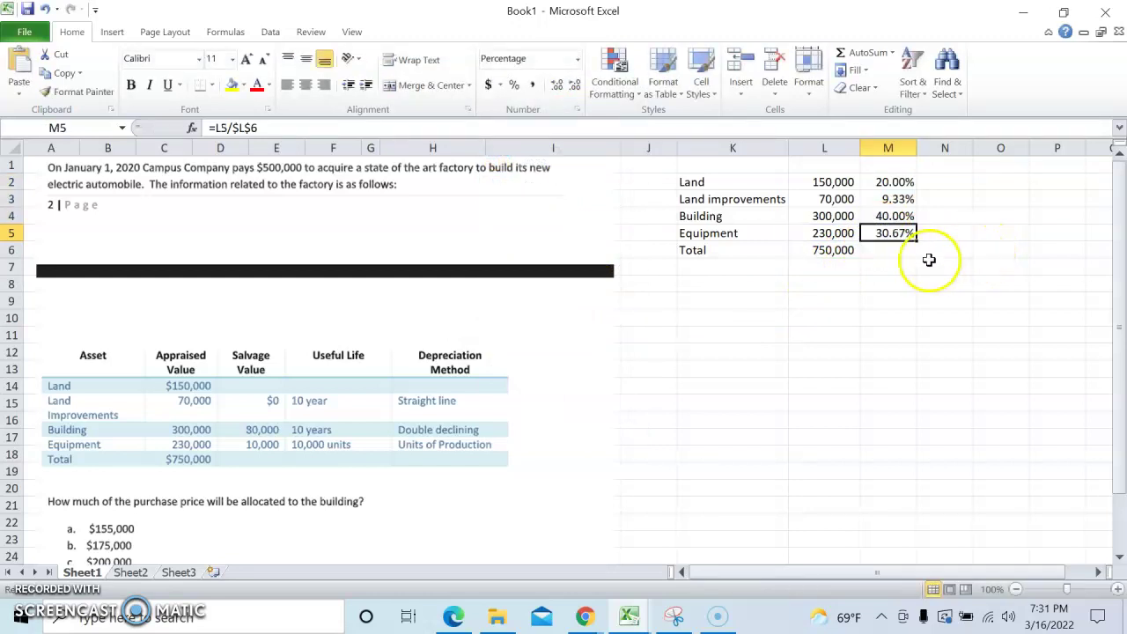
{"action": "left_click", "coordinate": [910, 252]}
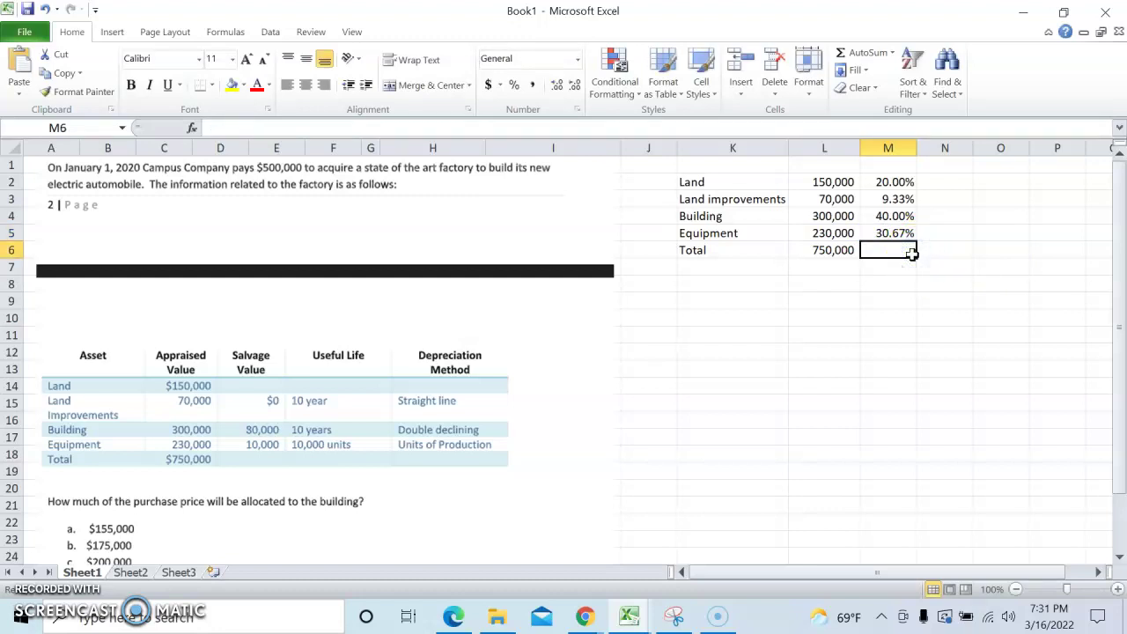
{"action": "left_click_drag", "start_coordinate": [895, 182], "coordinate": [899, 231]}
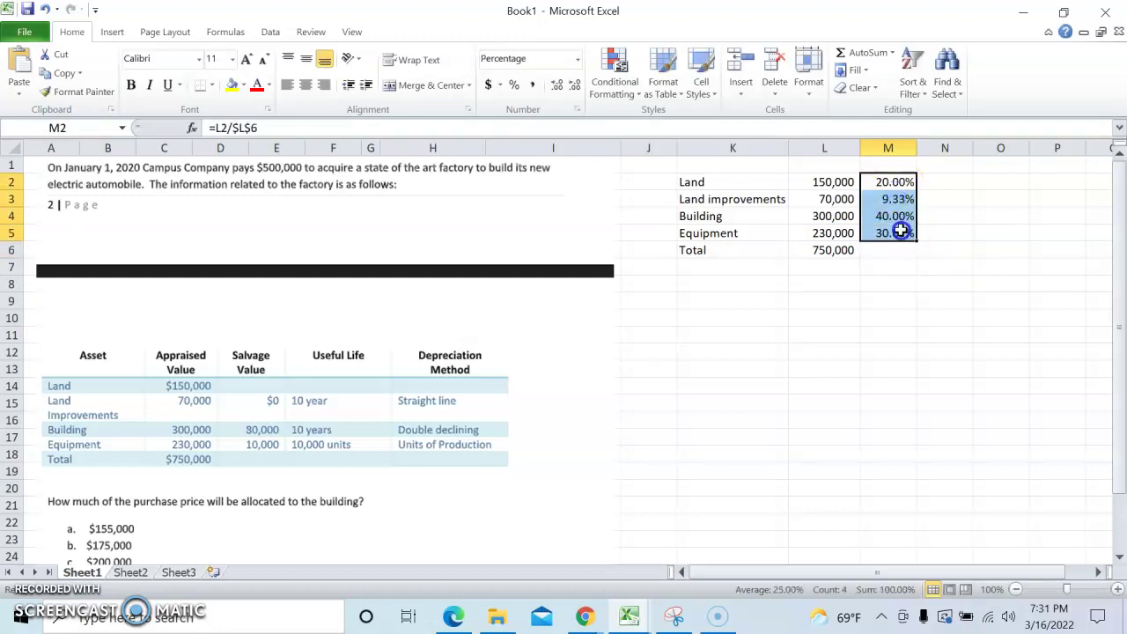
{"action": "left_click", "coordinate": [574, 85]}
{"action": "left_click", "coordinate": [574, 85]}
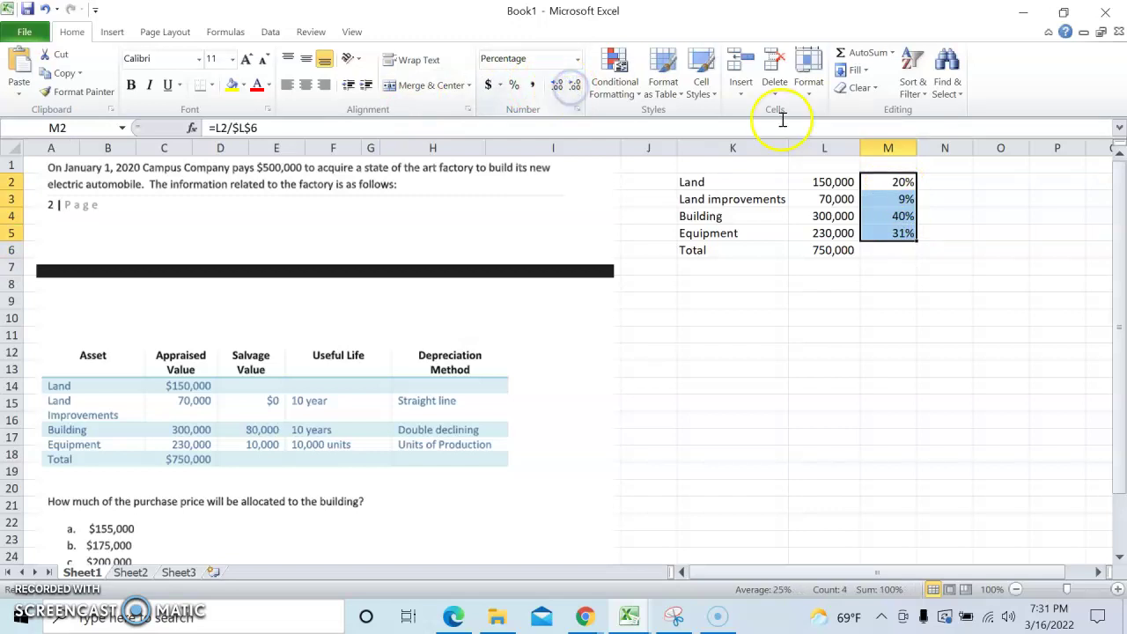
{"action": "left_click", "coordinate": [901, 250]}
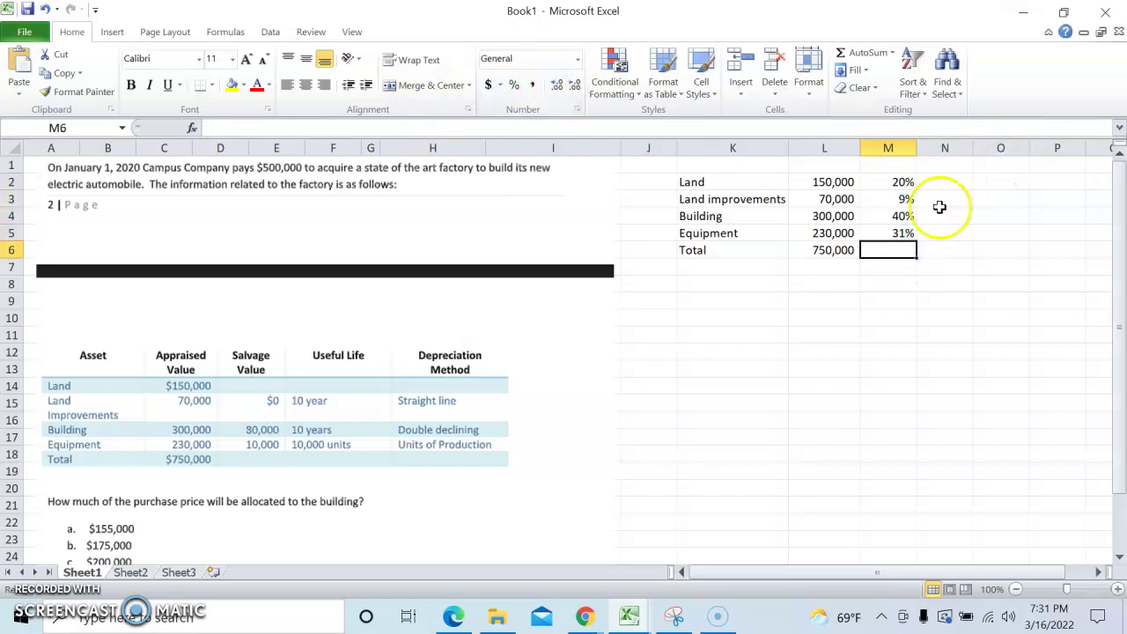
Step: Enter =SUM(M2:M5) in M6 so the shares total 100%
{"action": "type", "text": "=sum"}
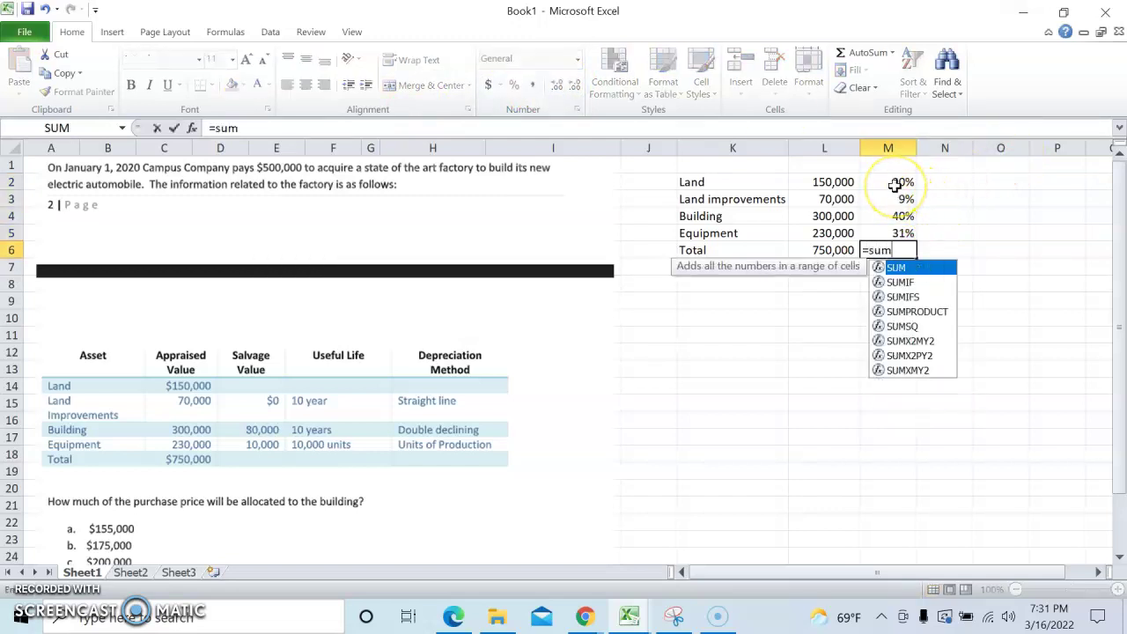
{"action": "double_click", "coordinate": [934, 268]}
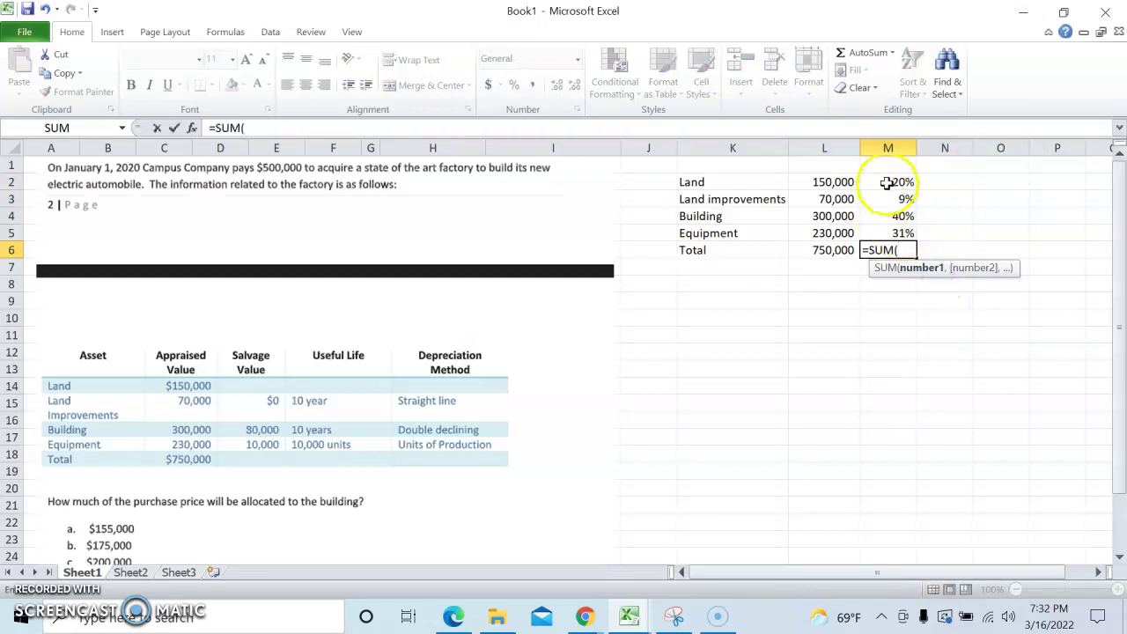
{"action": "left_click_drag", "start_coordinate": [885, 182], "coordinate": [890, 232]}
{"action": "key", "text": "Return"}
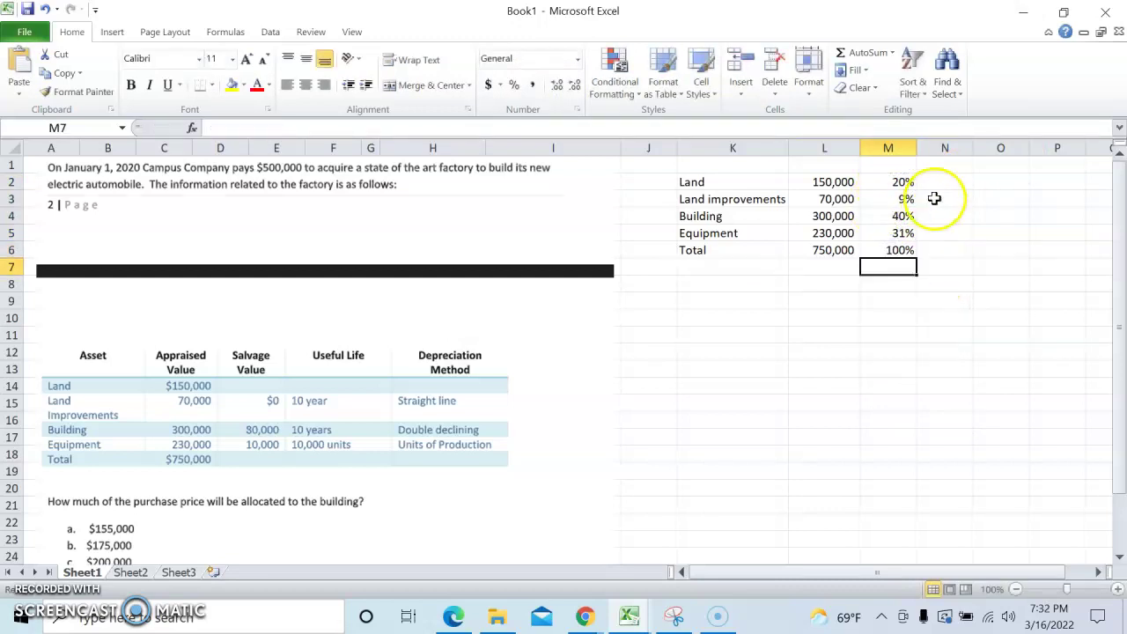
{"action": "left_click", "coordinate": [938, 183]}
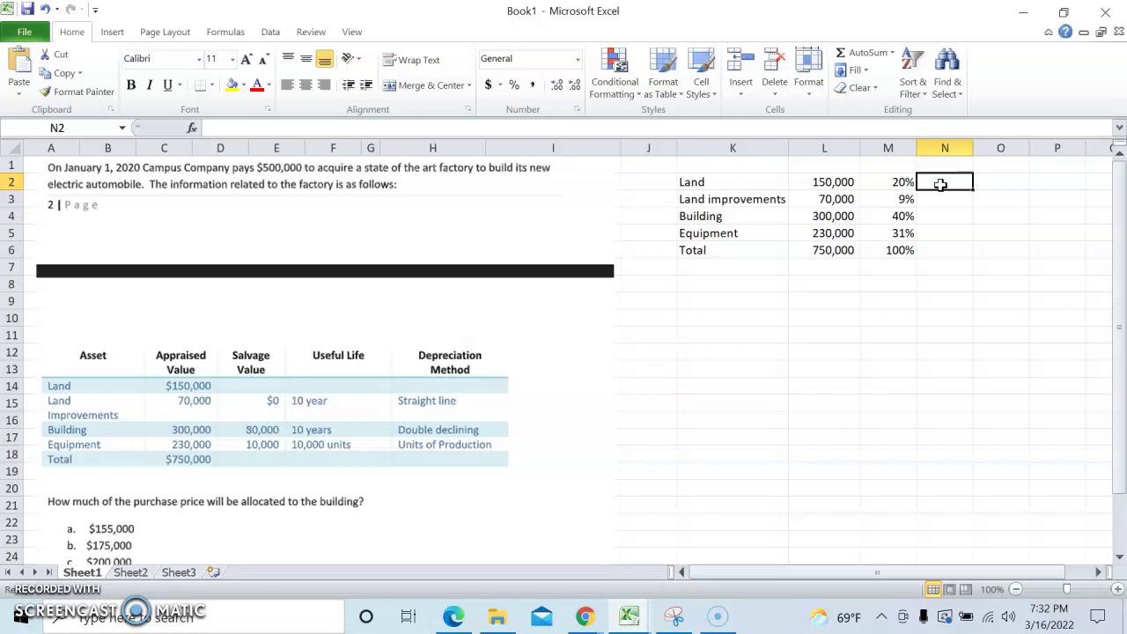
Step: Enter the 500000 purchase price in N2 with thousands separators and no decimals
{"action": "type", "text": "500"}
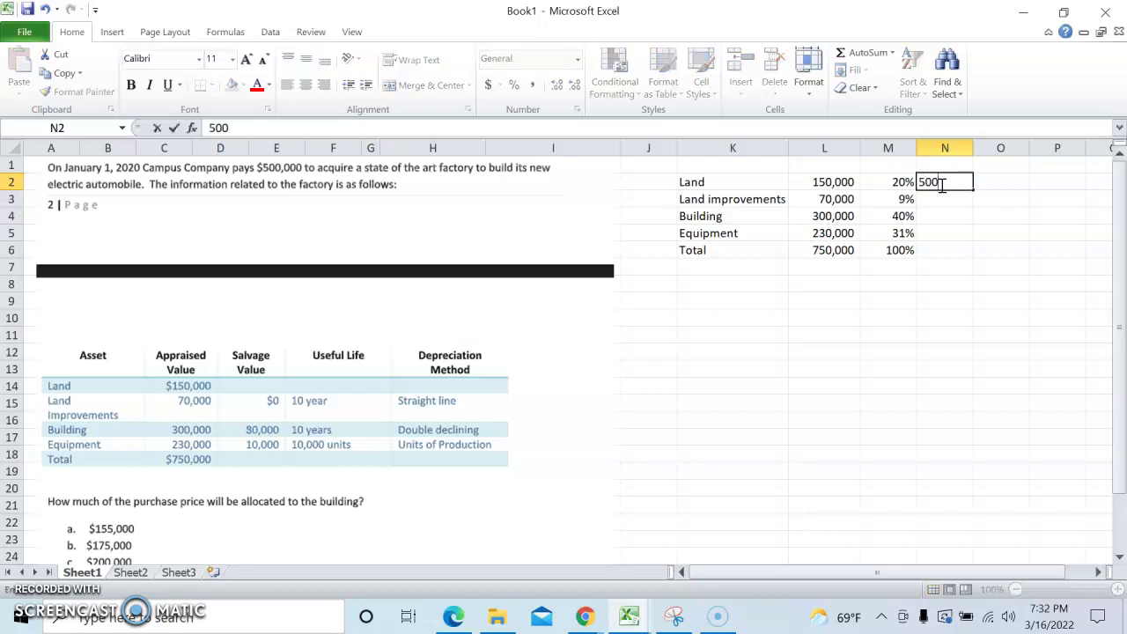
{"action": "type", "text": "000"}
{"action": "key", "text": "Return"}
{"action": "left_click", "coordinate": [940, 184]}
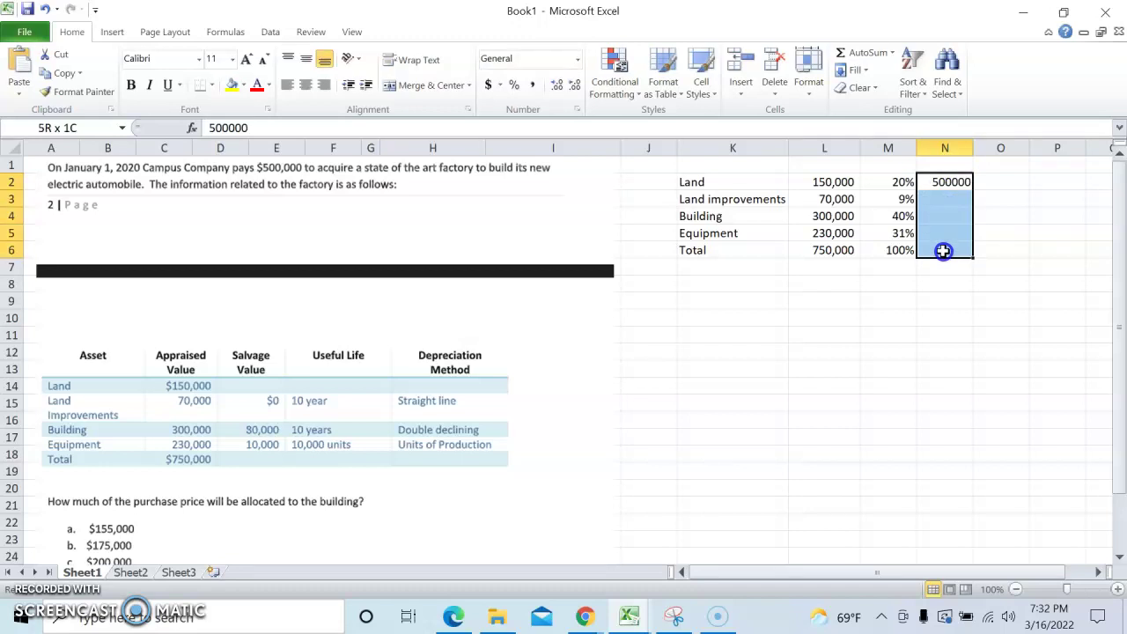
{"action": "left_click_drag", "start_coordinate": [943, 251], "coordinate": [943, 227]}
{"action": "left_click", "coordinate": [532, 85]}
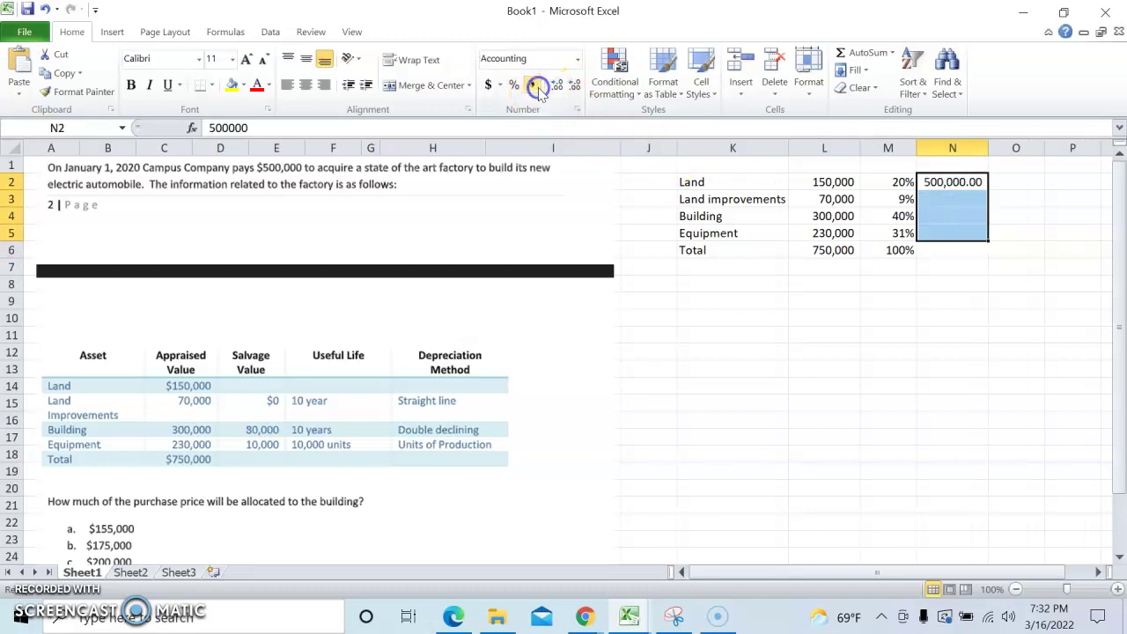
{"action": "left_click", "coordinate": [971, 214]}
{"action": "left_click", "coordinate": [967, 187]}
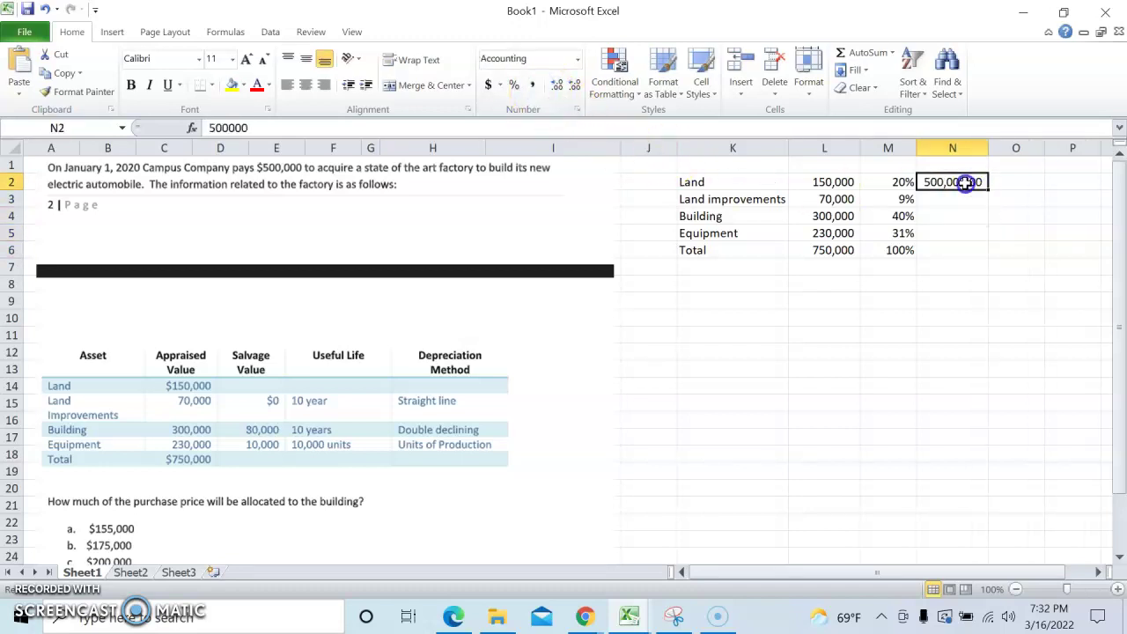
{"action": "left_click", "coordinate": [574, 85]}
{"action": "left_click", "coordinate": [574, 85]}
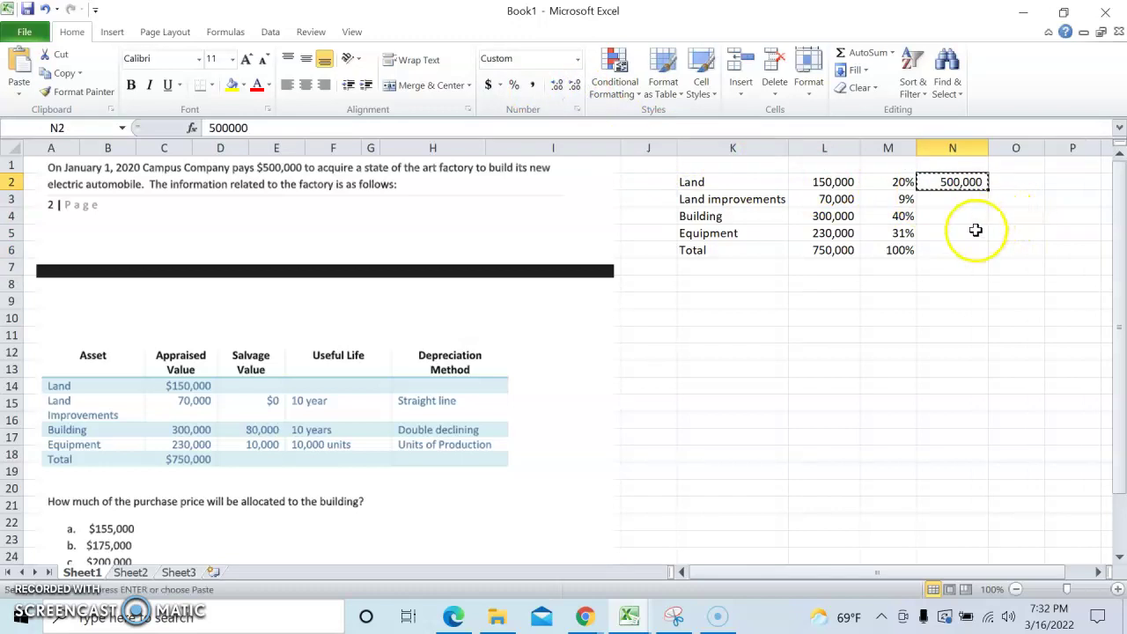
Step: Copy the 500,000 purchase price into N3:N5
{"action": "key", "text": "ctrl+c"}
{"action": "left_click", "coordinate": [942, 229], "text": "shift"}
{"action": "key", "text": "ctrl+v"}
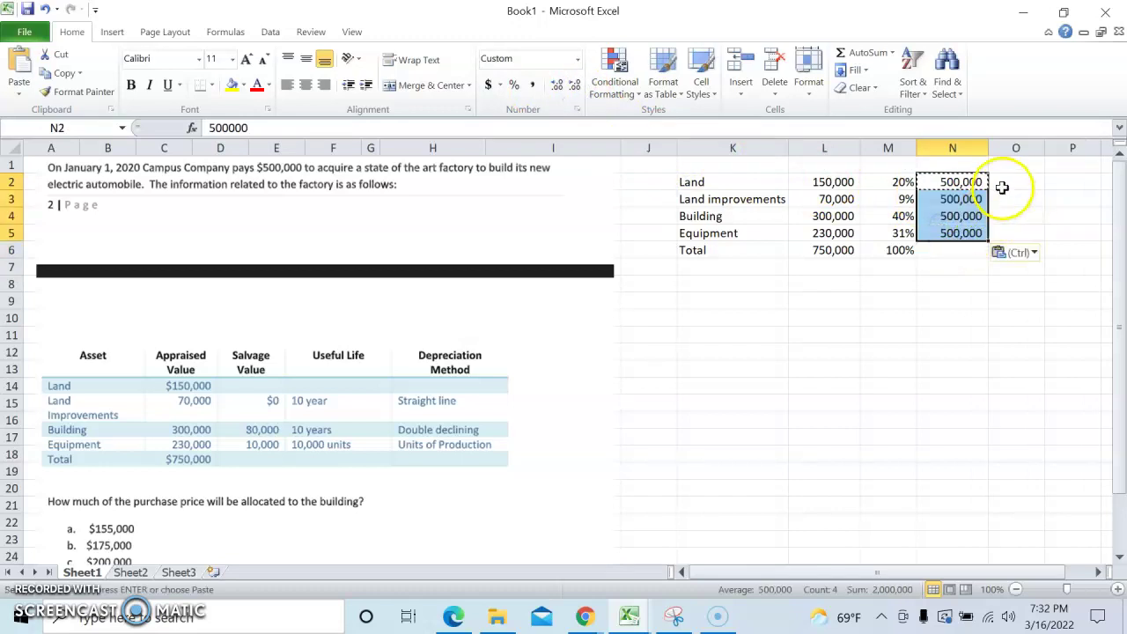
{"action": "key", "text": "Escape"}
{"action": "left_click", "coordinate": [1004, 183]}
Step: Enter =M2*N2 in O2 and fill it down to O5, giving Building 200,000
{"action": "type", "text": "="}
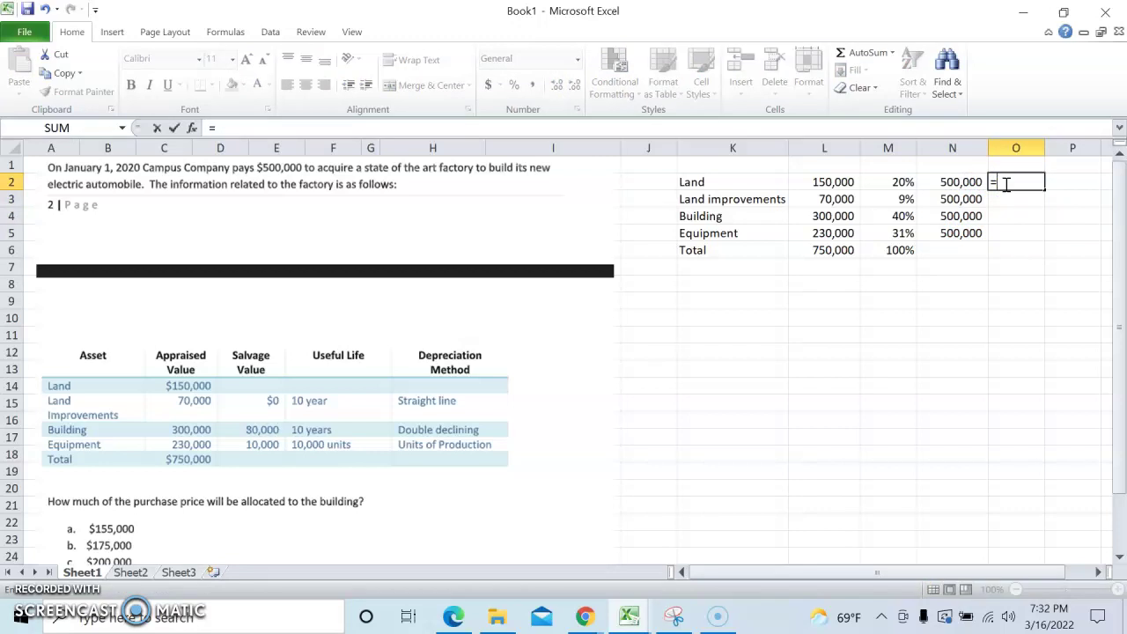
{"action": "left_click", "coordinate": [900, 181]}
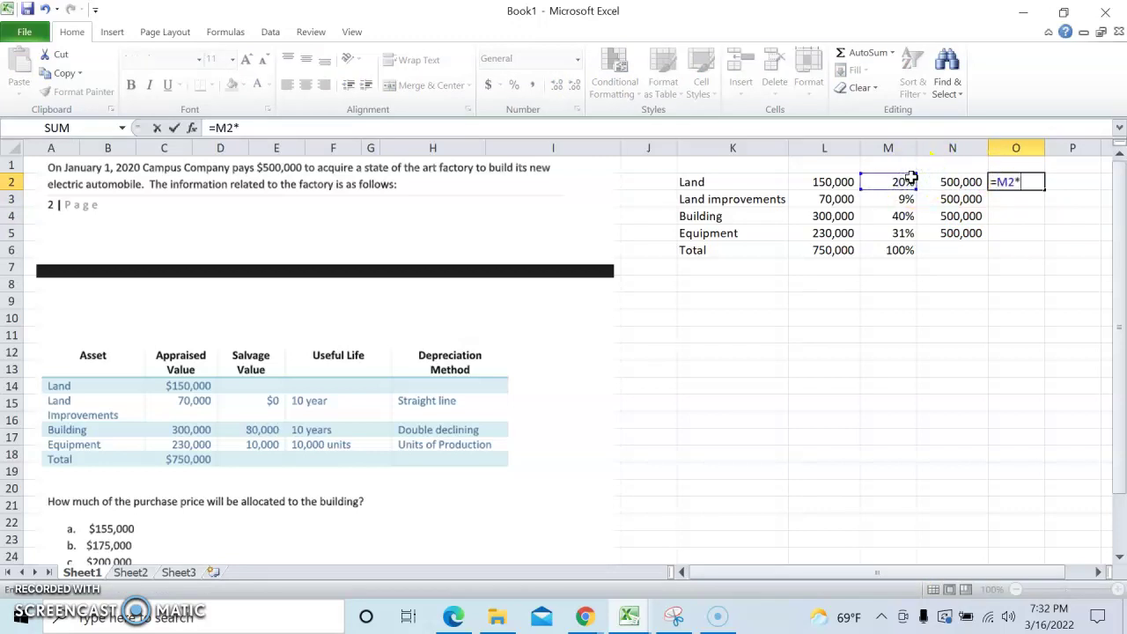
{"action": "left_click", "coordinate": [945, 181]}
{"action": "key", "text": "Return"}
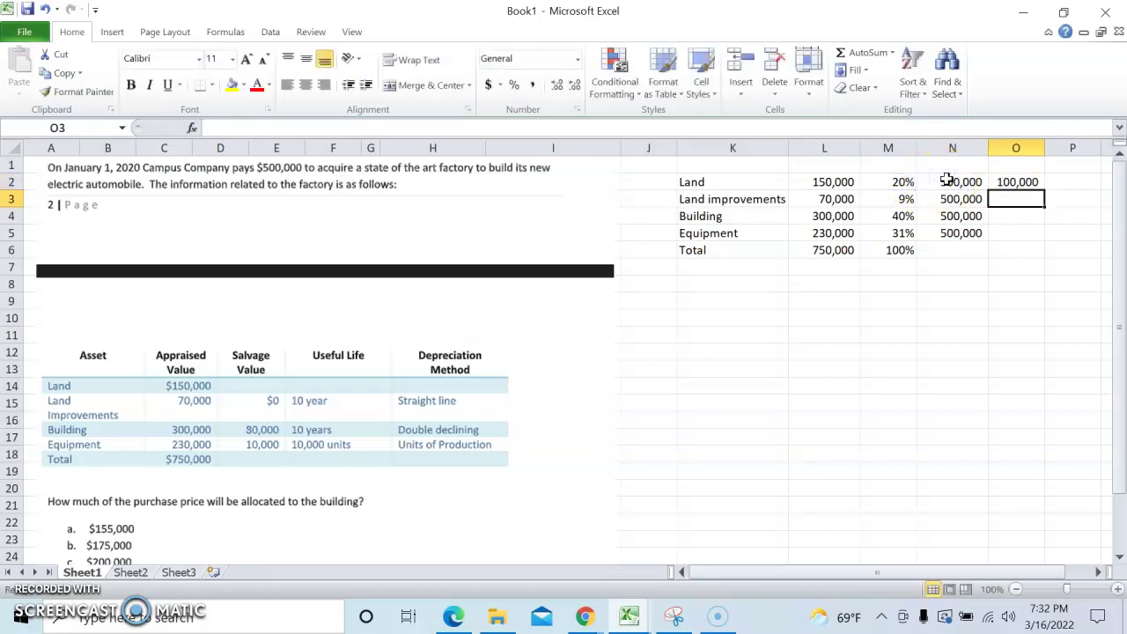
{"action": "left_click", "coordinate": [1017, 182]}
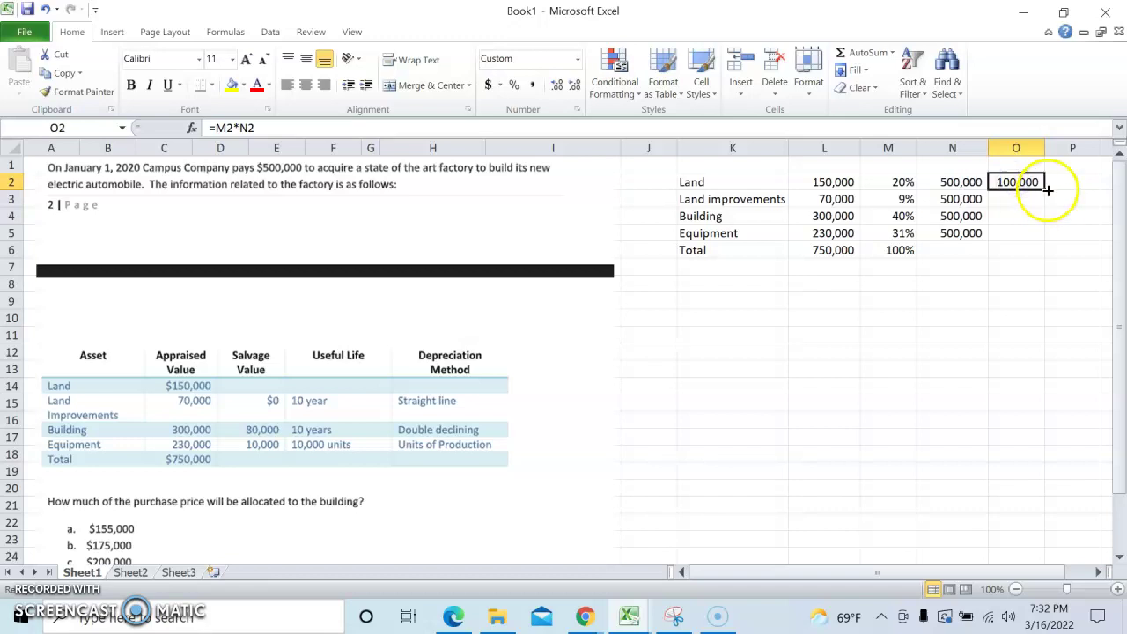
{"action": "left_click_drag", "start_coordinate": [1045, 188], "coordinate": [1045, 234]}
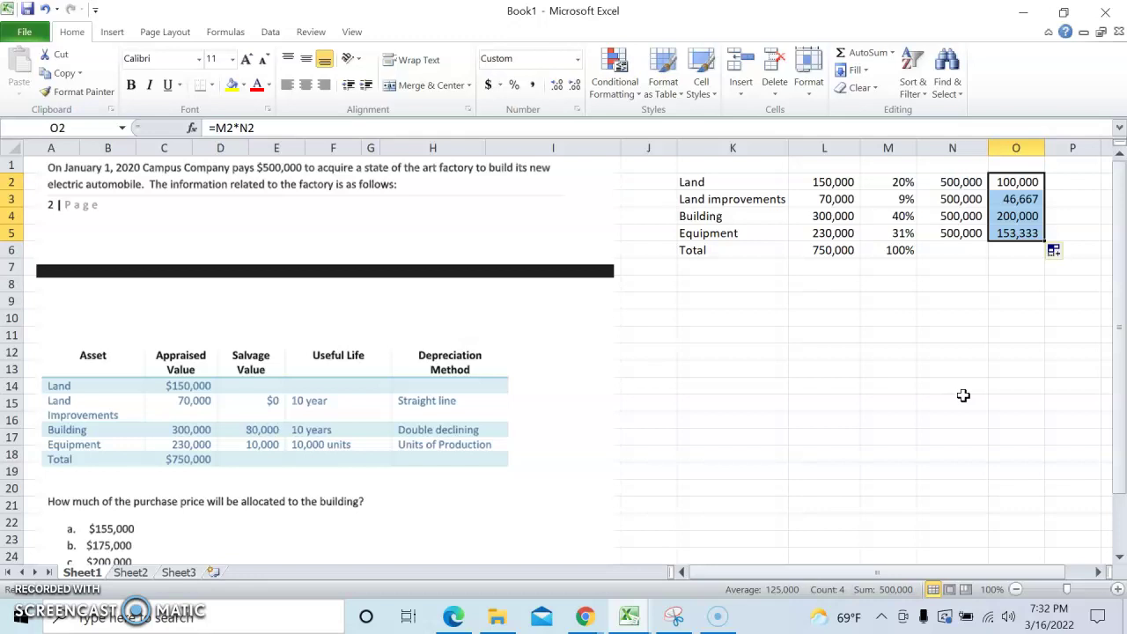
{"action": "scroll", "coordinate": [846, 312], "scroll_direction": "down", "scroll_amount": 1}
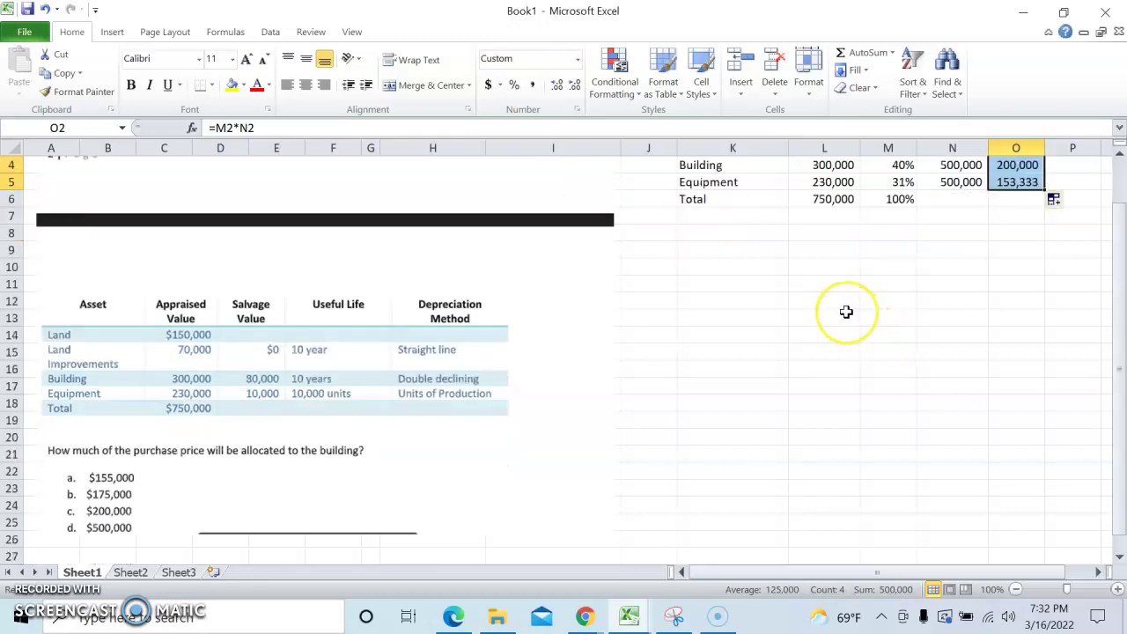
{"action": "scroll", "coordinate": [846, 312], "scroll_direction": "up", "scroll_amount": 1}
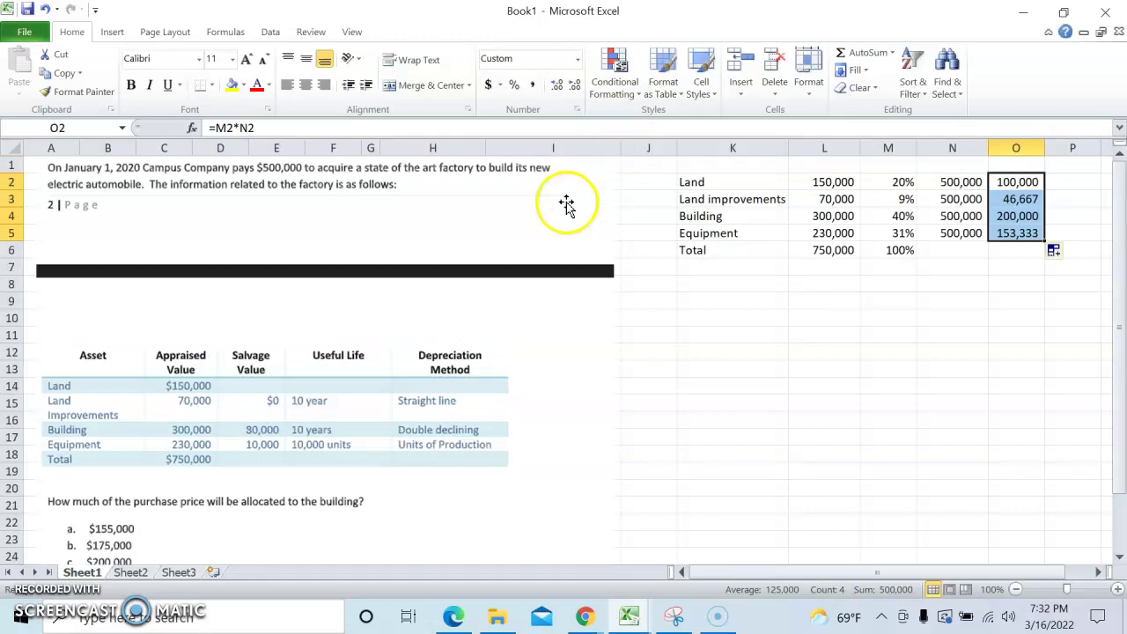
{"action": "scroll", "coordinate": [347, 374], "scroll_direction": "down", "scroll_amount": 1}
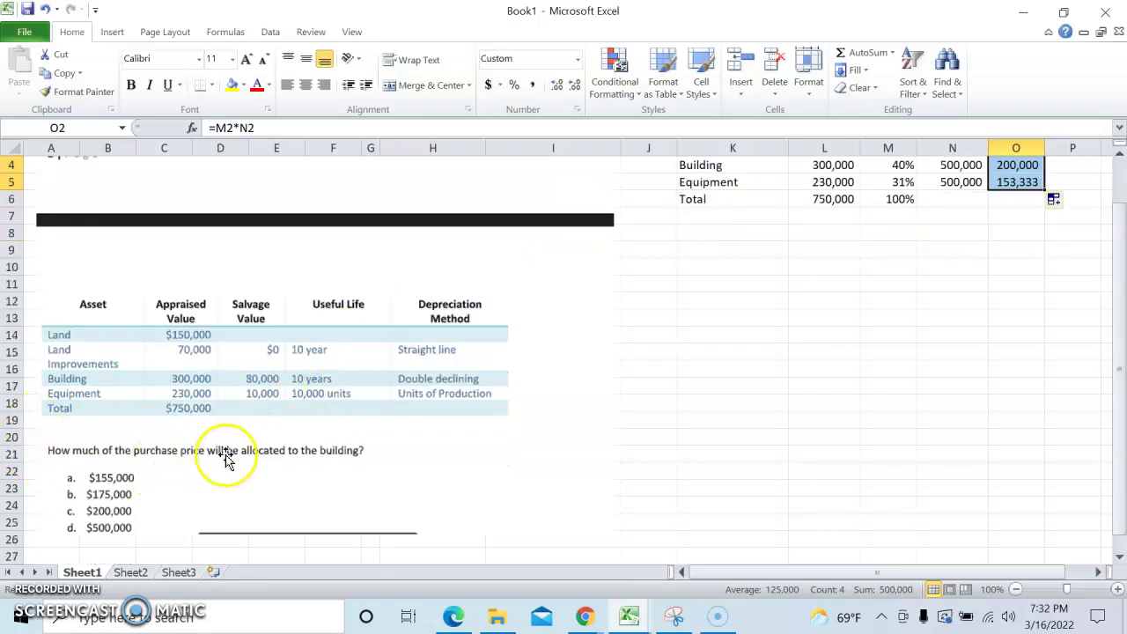
{"action": "scroll", "coordinate": [728, 366], "scroll_direction": "up", "scroll_amount": 1}
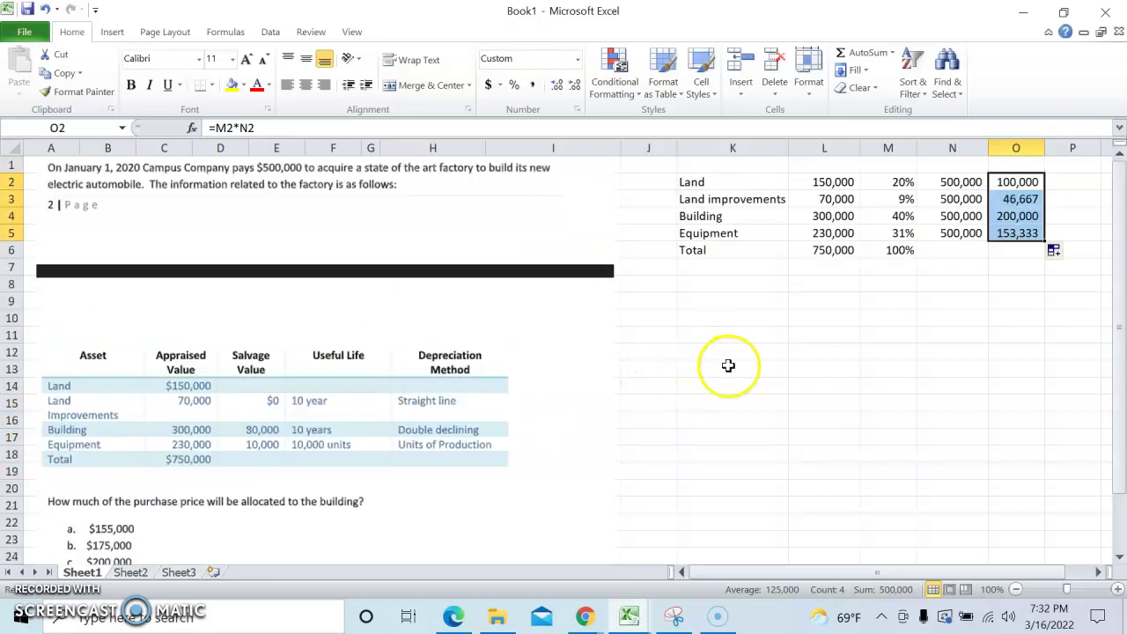
{"action": "left_click", "coordinate": [735, 217]}
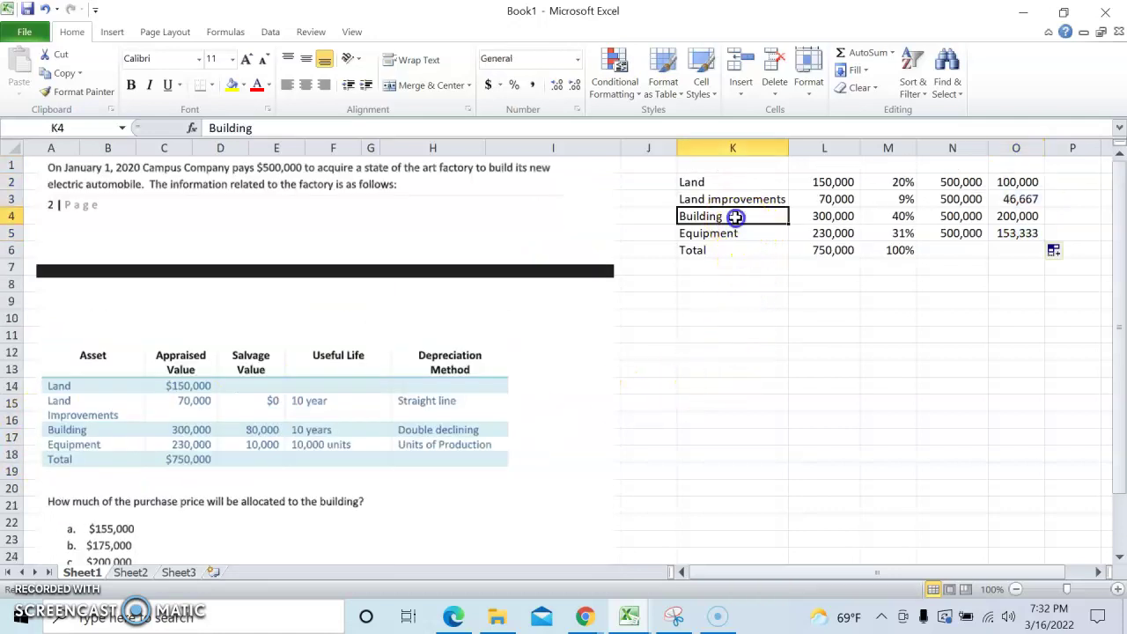
{"action": "left_click", "coordinate": [1026, 218]}
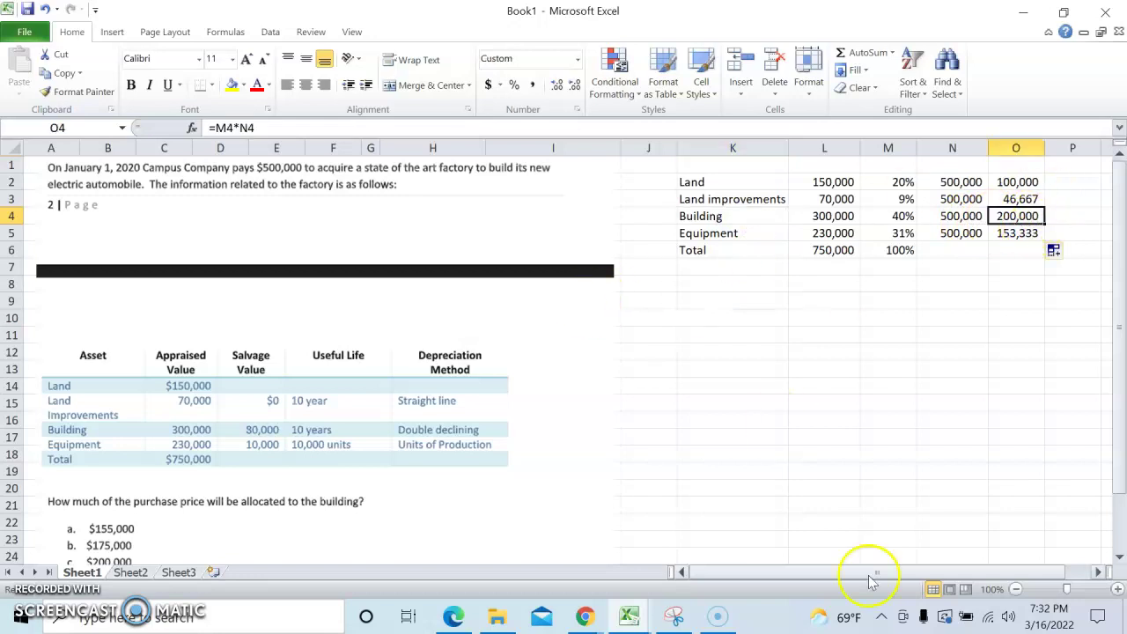
{"action": "scroll", "coordinate": [369, 443], "scroll_direction": "down", "scroll_amount": 2}
{"action": "scroll", "coordinate": [391, 390], "scroll_direction": "up", "scroll_amount": 2}
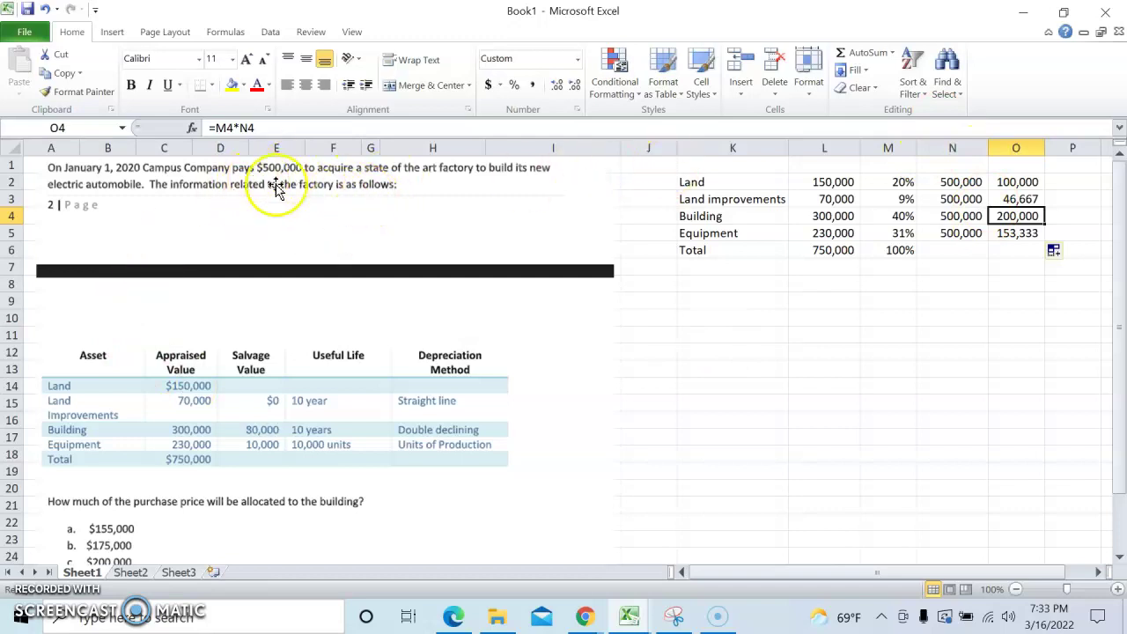
{"action": "left_click_drag", "start_coordinate": [1018, 181], "coordinate": [1039, 229]}
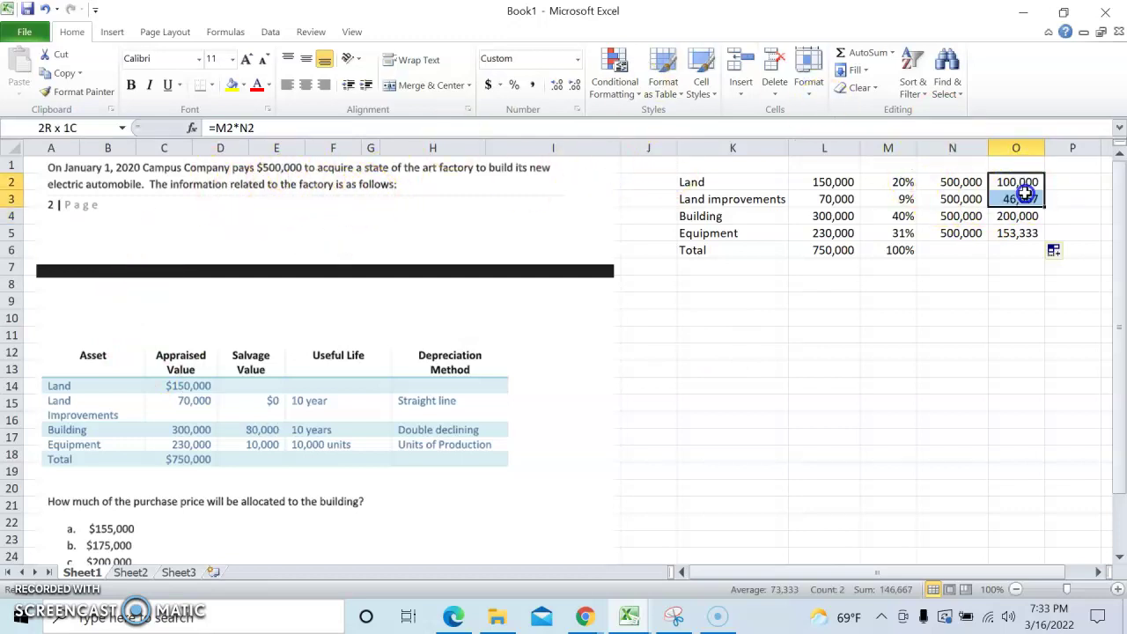